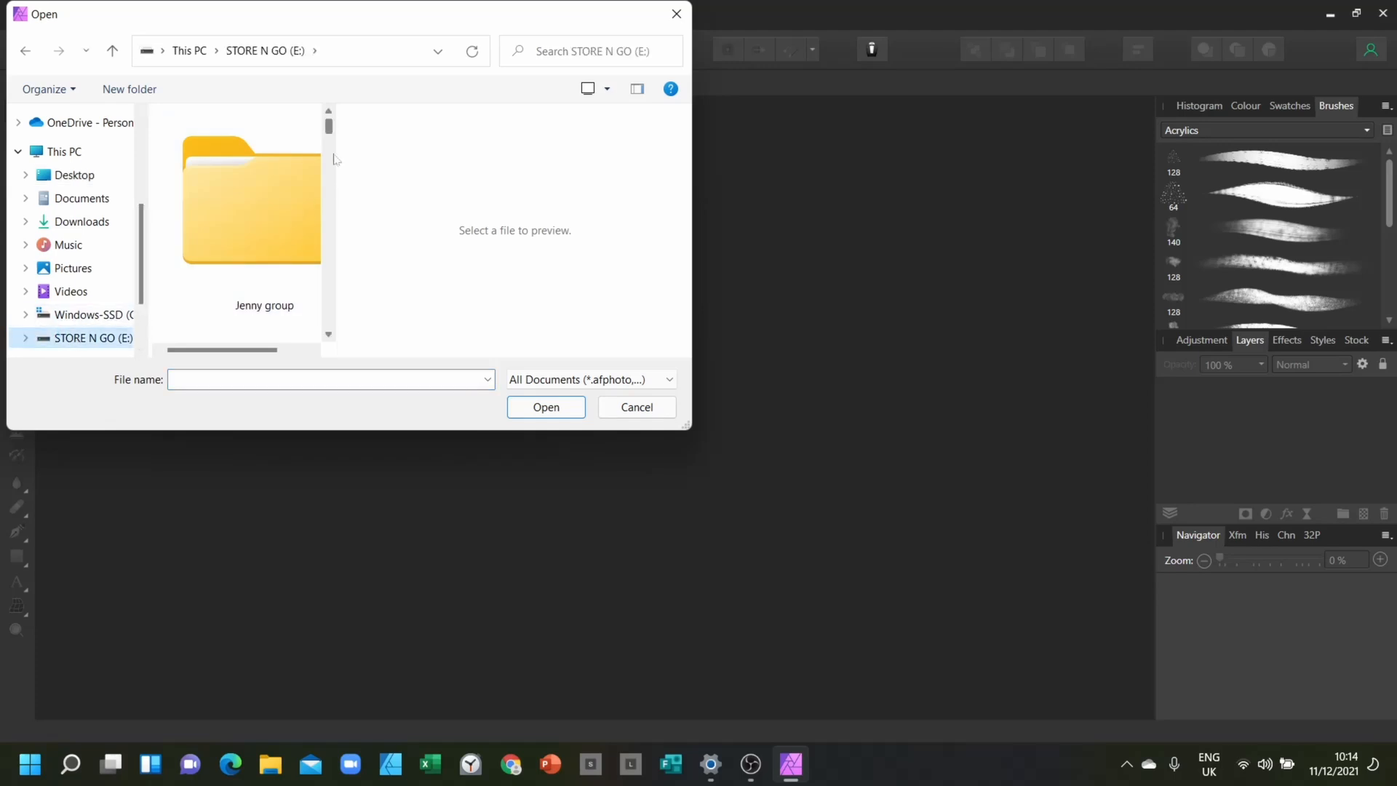
Step: Open the GOPR0460 photo from the STORE N GO (E:) drive
{"action": "left_click_drag", "start_coordinate": [329, 127], "coordinate": [324, 287]}
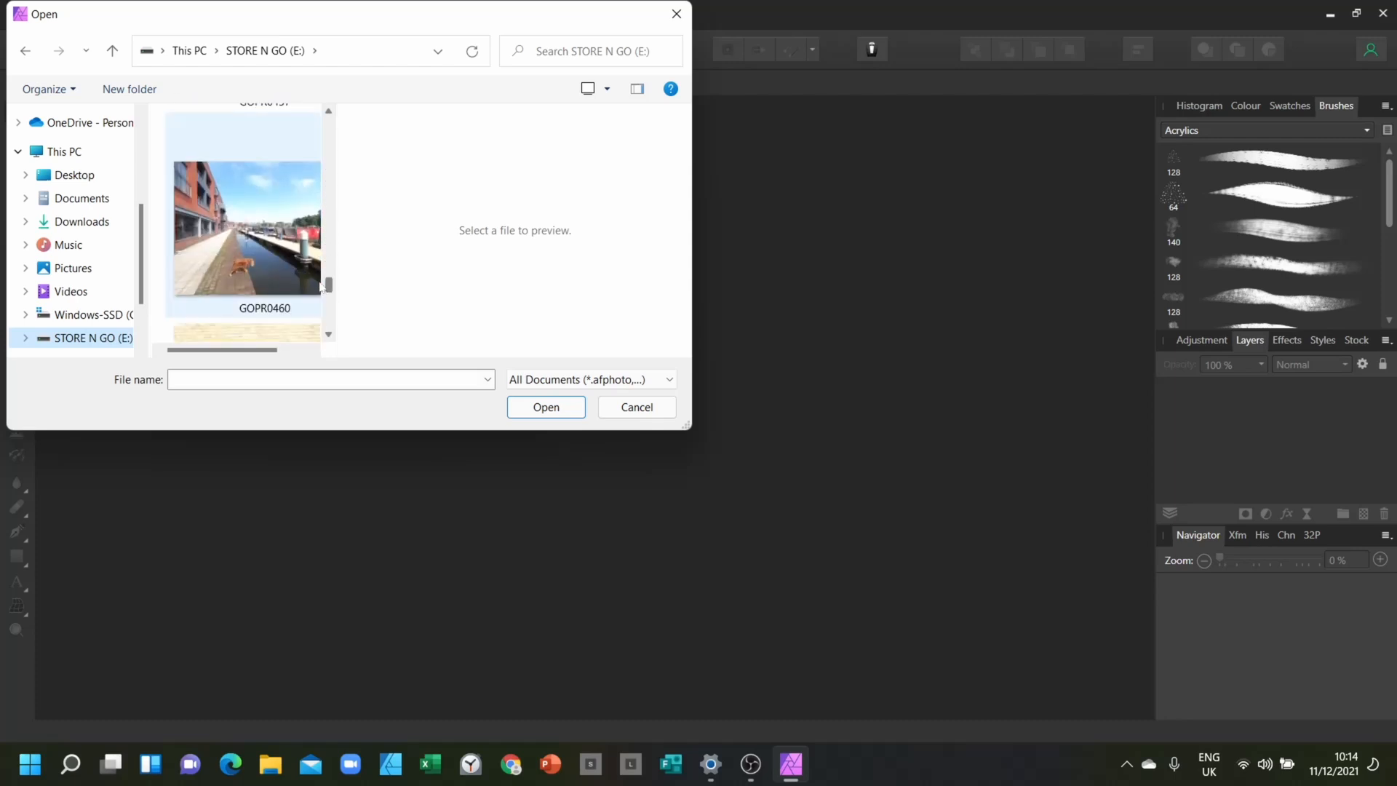
{"action": "left_click", "coordinate": [260, 244]}
{"action": "left_click", "coordinate": [550, 415]}
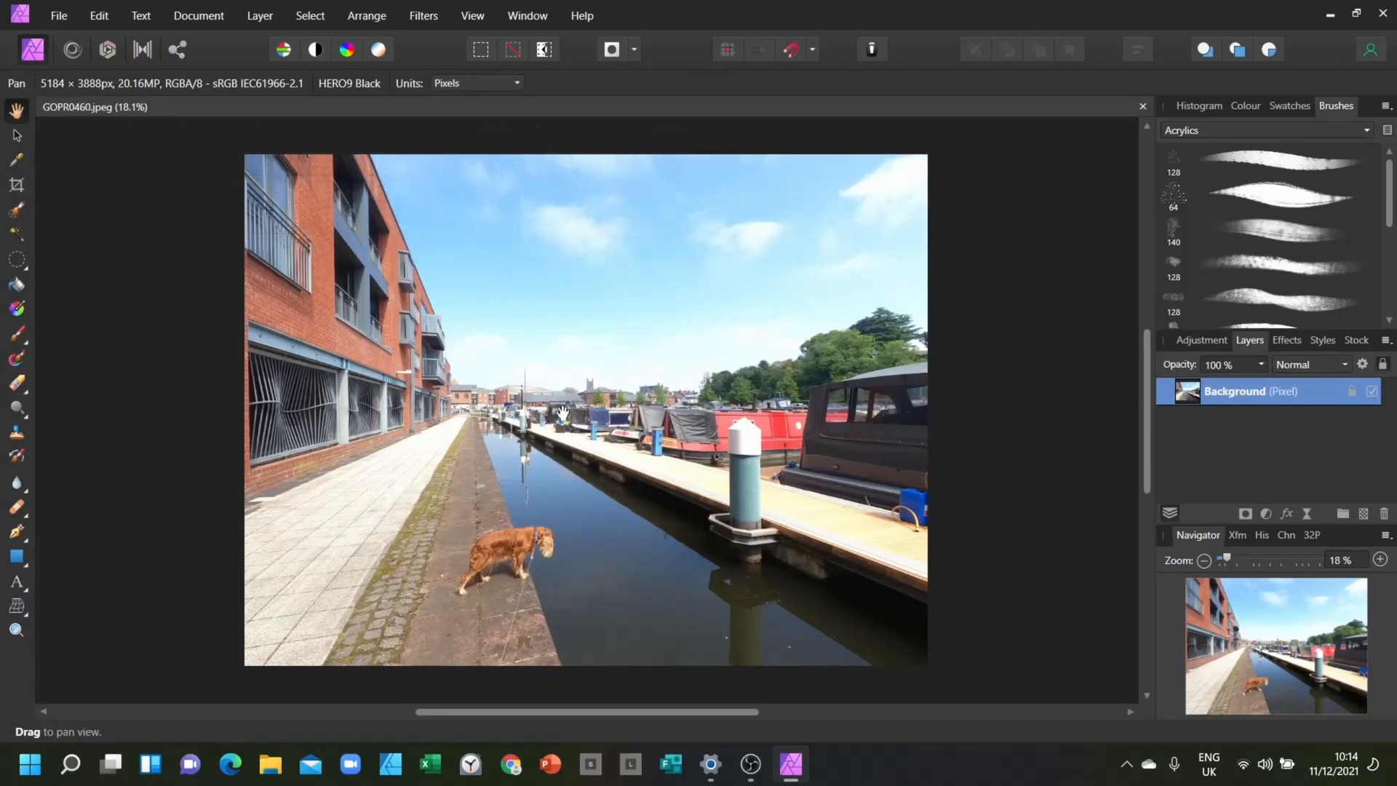
Step: Examine the dog at the water's edge and follow its lead down across the stone paving
{"action": "left_click", "coordinate": [17, 110]}
{"action": "left_click_drag", "start_coordinate": [762, 509], "coordinate": [830, 428]}
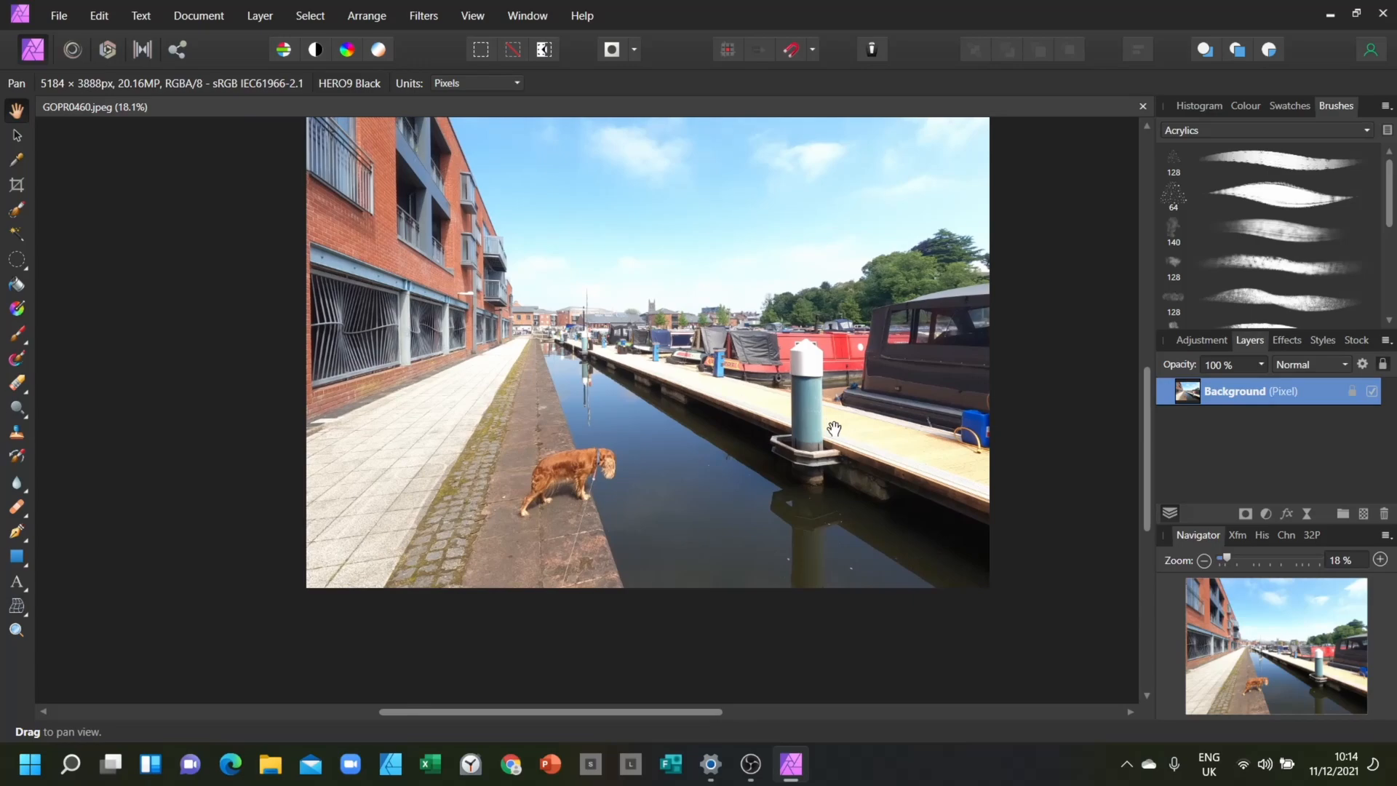
{"action": "scroll", "coordinate": [834, 428], "scroll_direction": "up", "scroll_amount": 10}
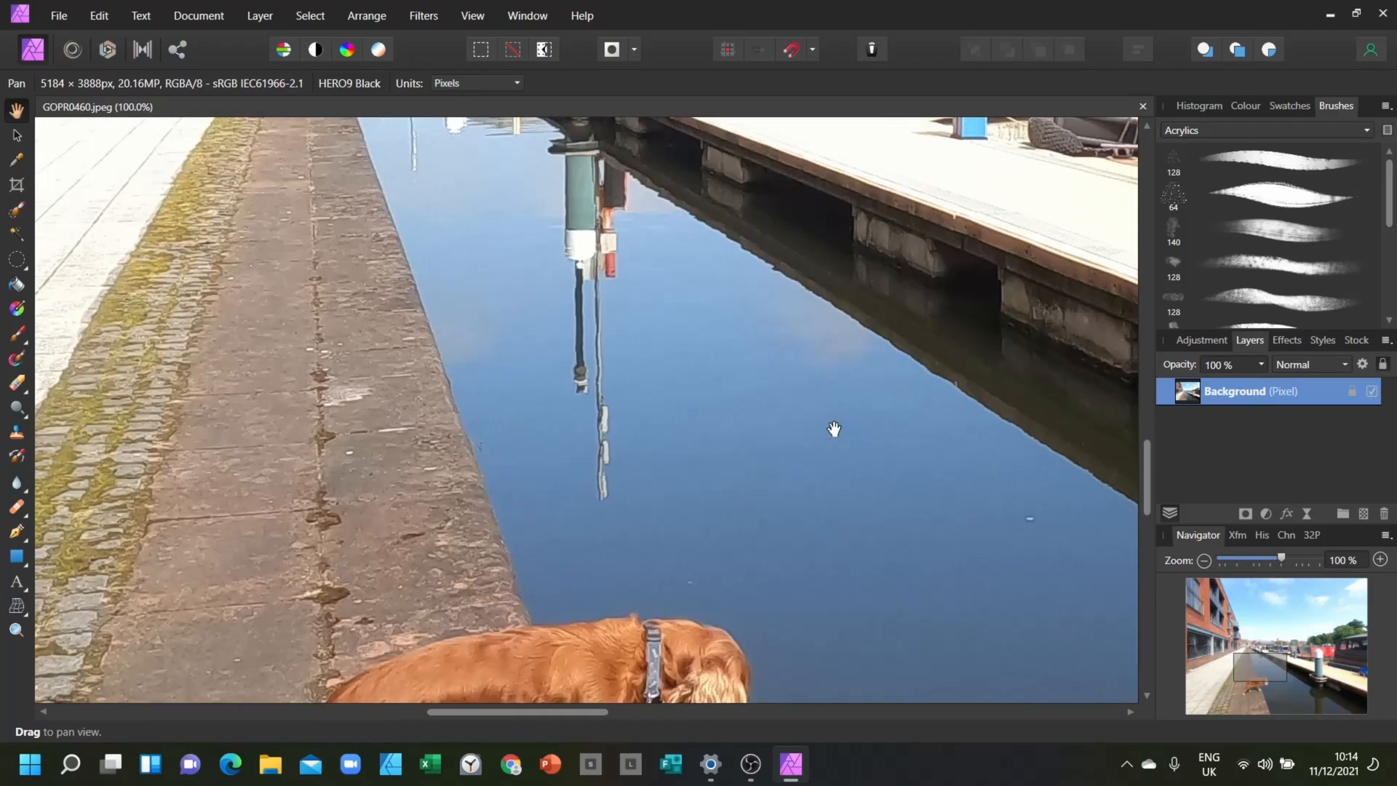
{"action": "left_click_drag", "start_coordinate": [717, 532], "coordinate": [735, 174]}
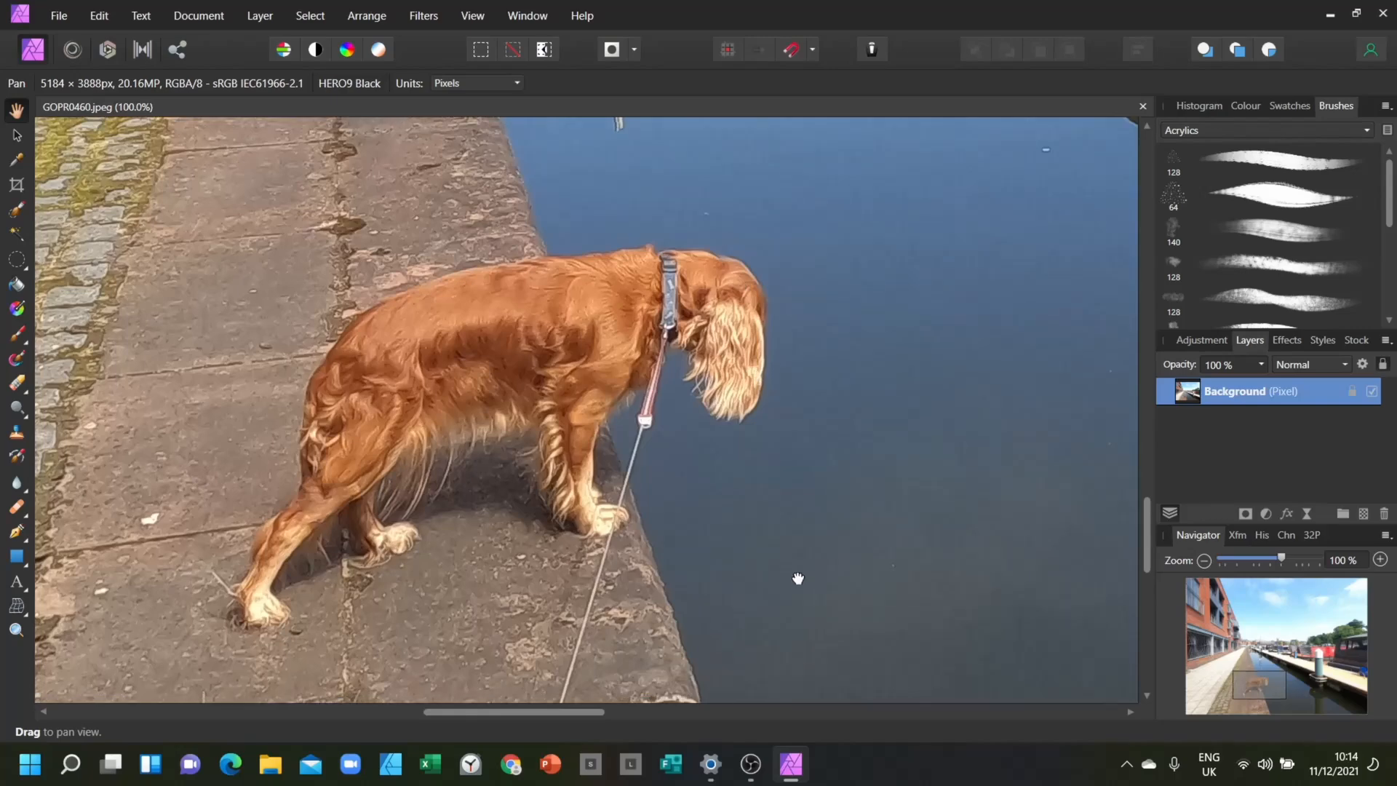
{"action": "left_click_drag", "start_coordinate": [798, 579], "coordinate": [822, 484]}
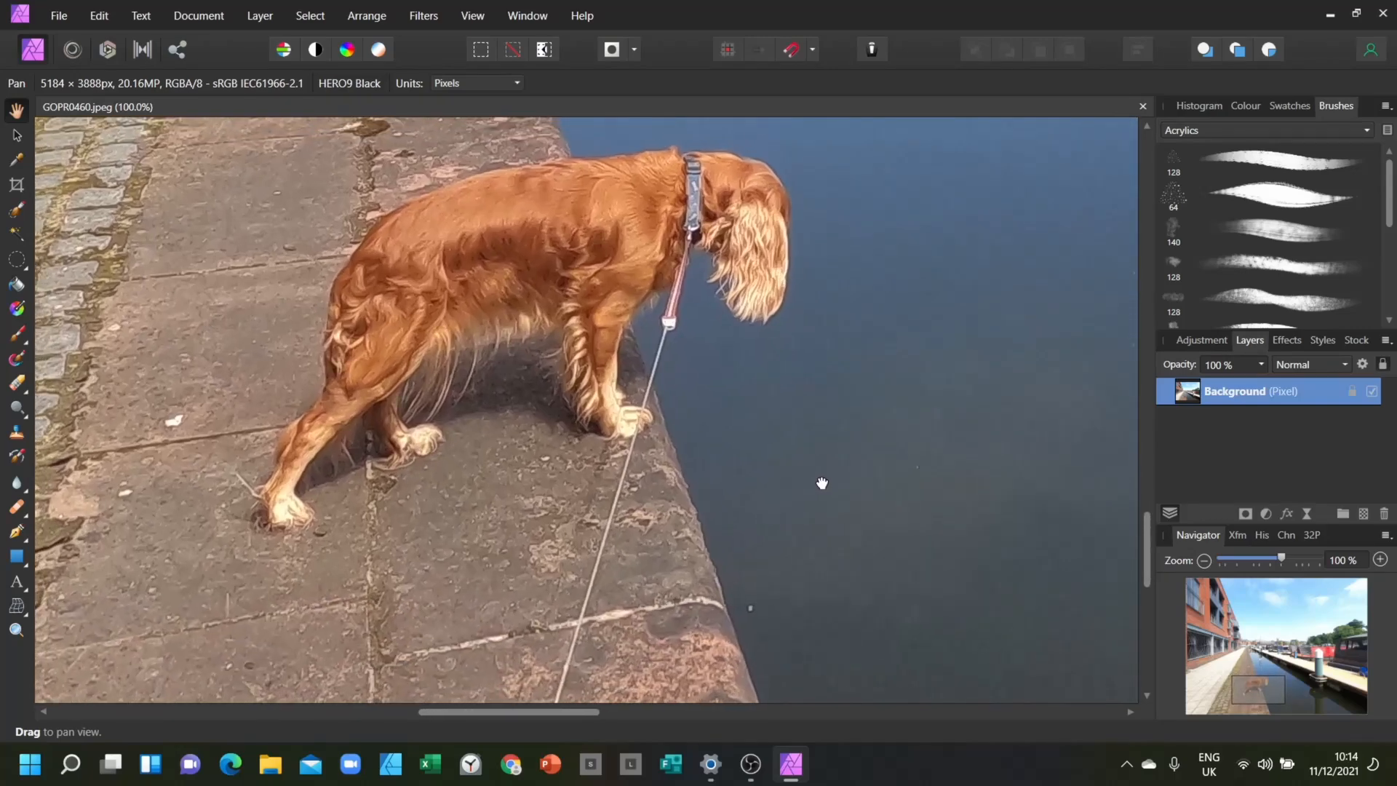
{"action": "left_click_drag", "start_coordinate": [672, 589], "coordinate": [733, 398]}
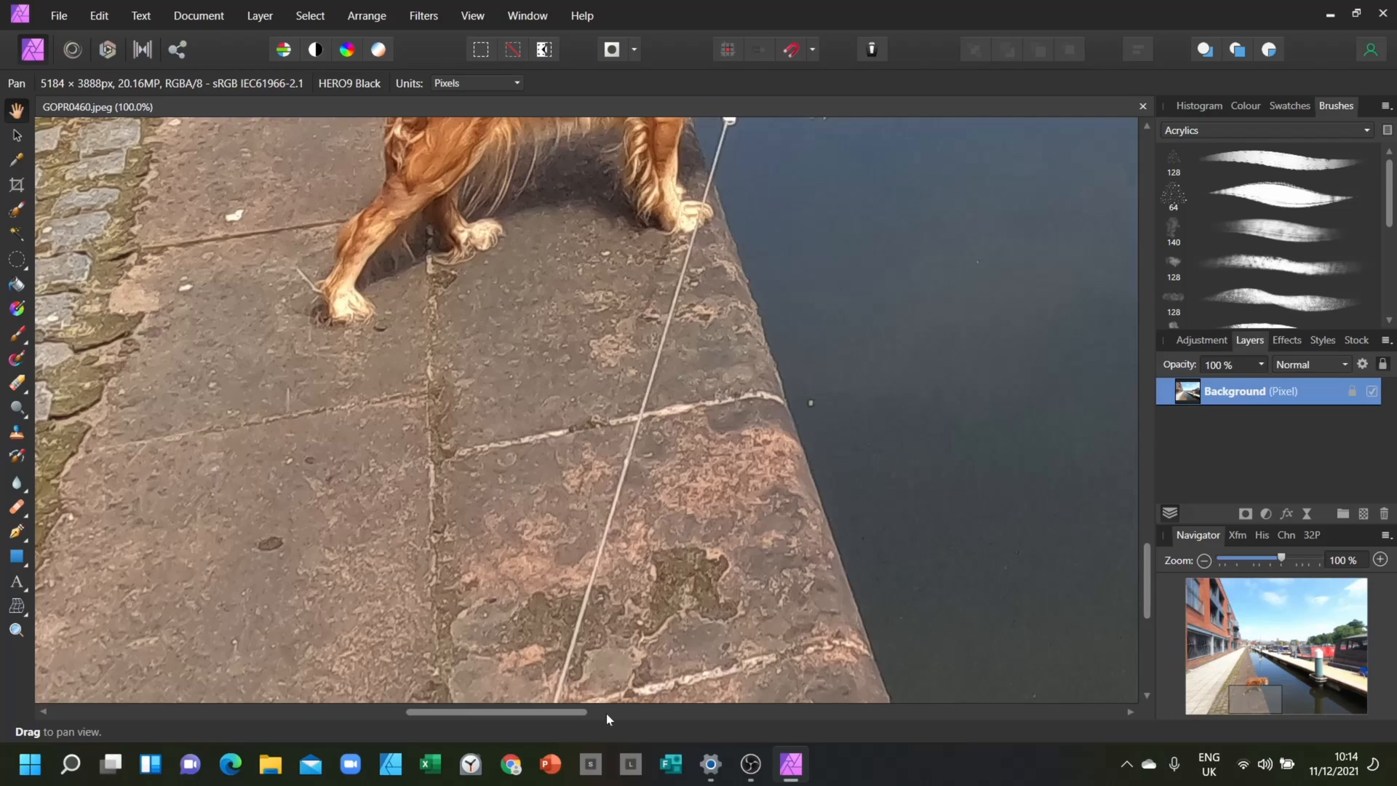
{"action": "left_click_drag", "start_coordinate": [635, 600], "coordinate": [583, 783]}
{"action": "mouse_move", "coordinate": [808, 526]}
{"action": "left_mouse_down"}
{"action": "mouse_move", "coordinate": [761, 558]}
{"action": "mouse_move", "coordinate": [793, 518]}
{"action": "left_mouse_up"}
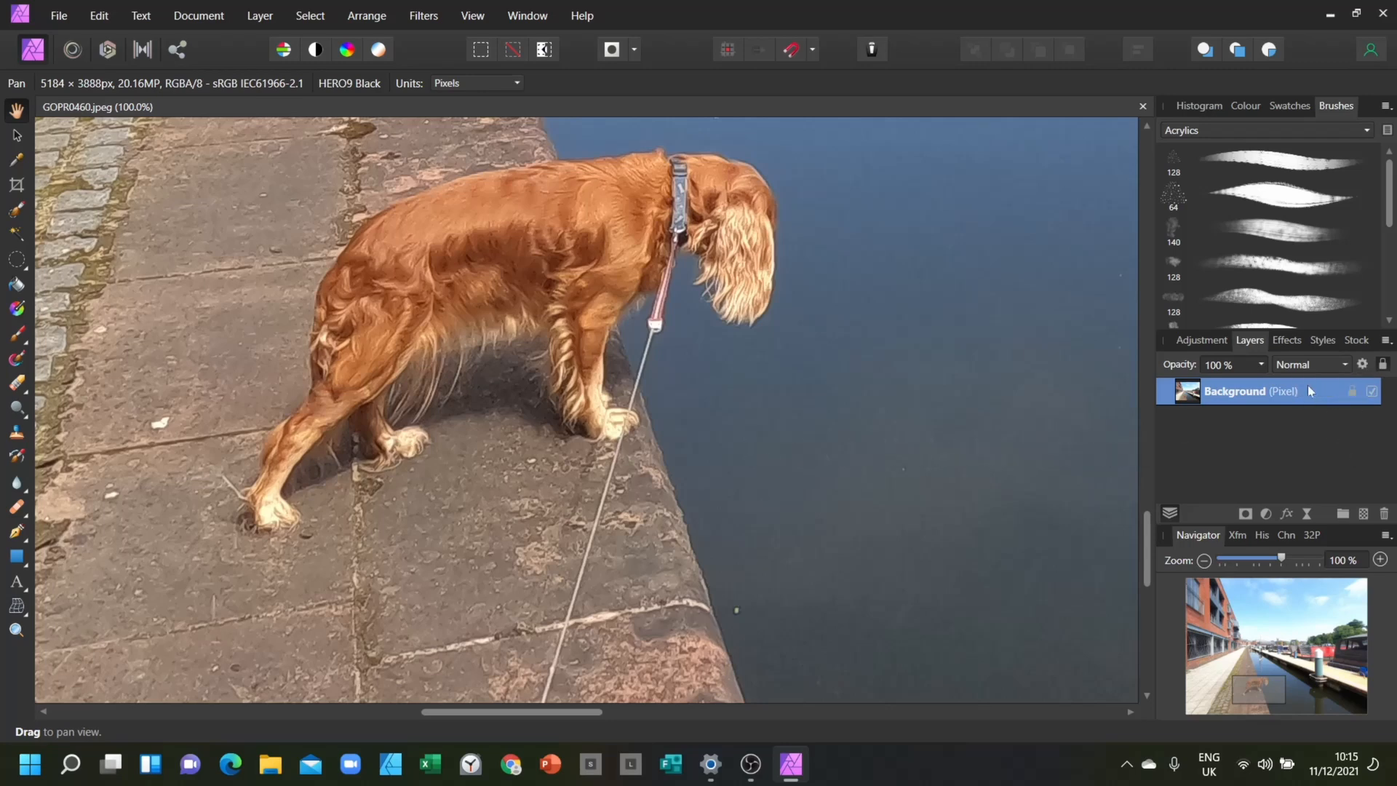
Step: Duplicate the locked Background layer
{"action": "double_click", "coordinate": [1255, 392]}
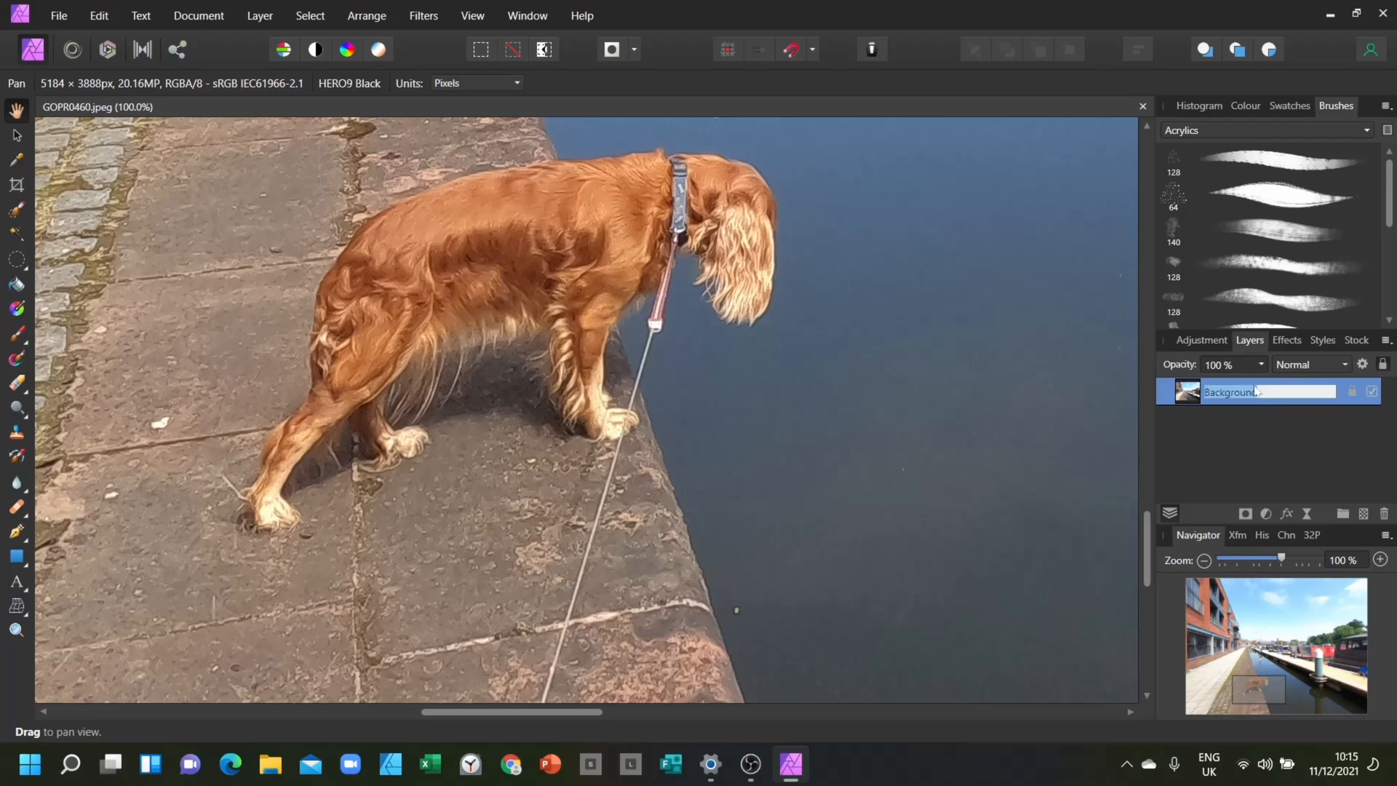
{"action": "right_click", "coordinate": [1345, 397]}
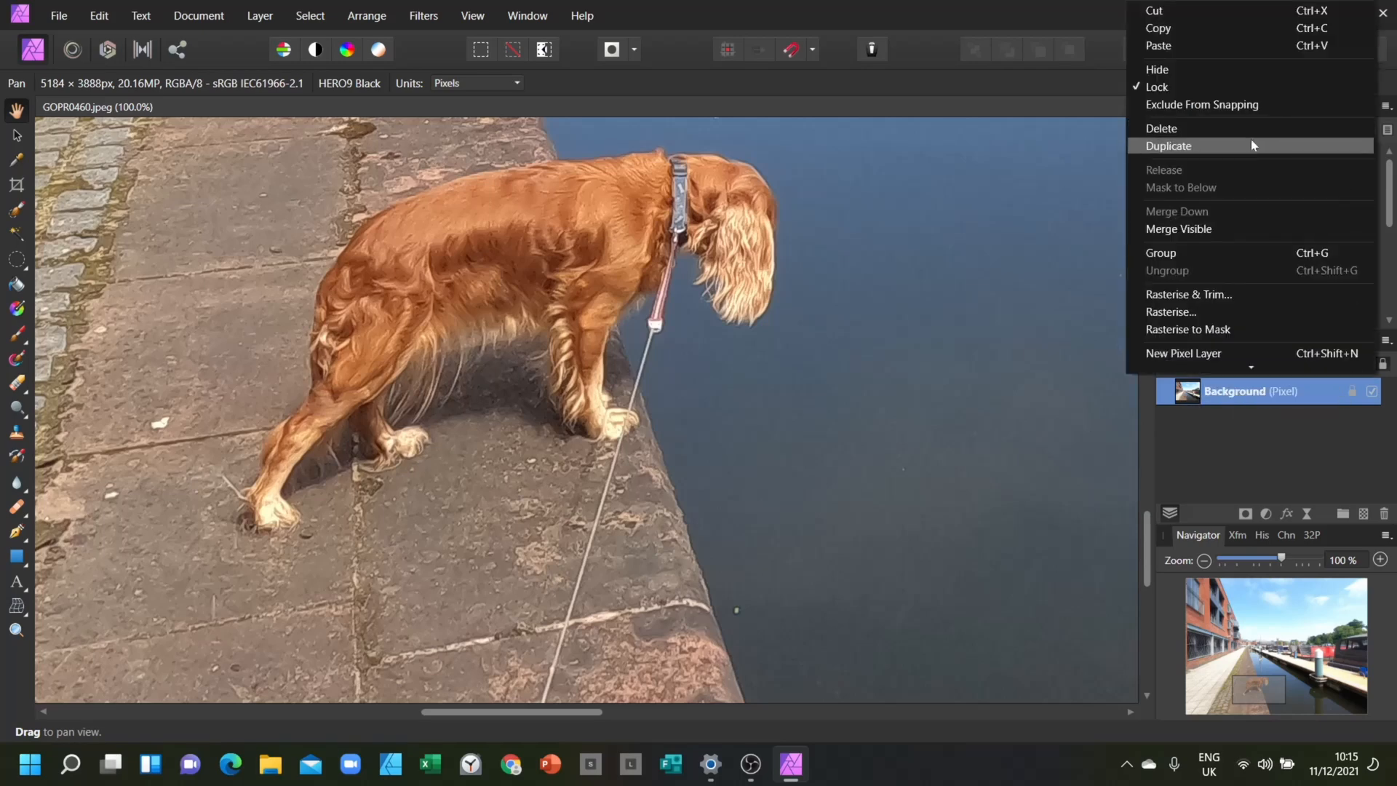
{"action": "left_click", "coordinate": [1250, 145]}
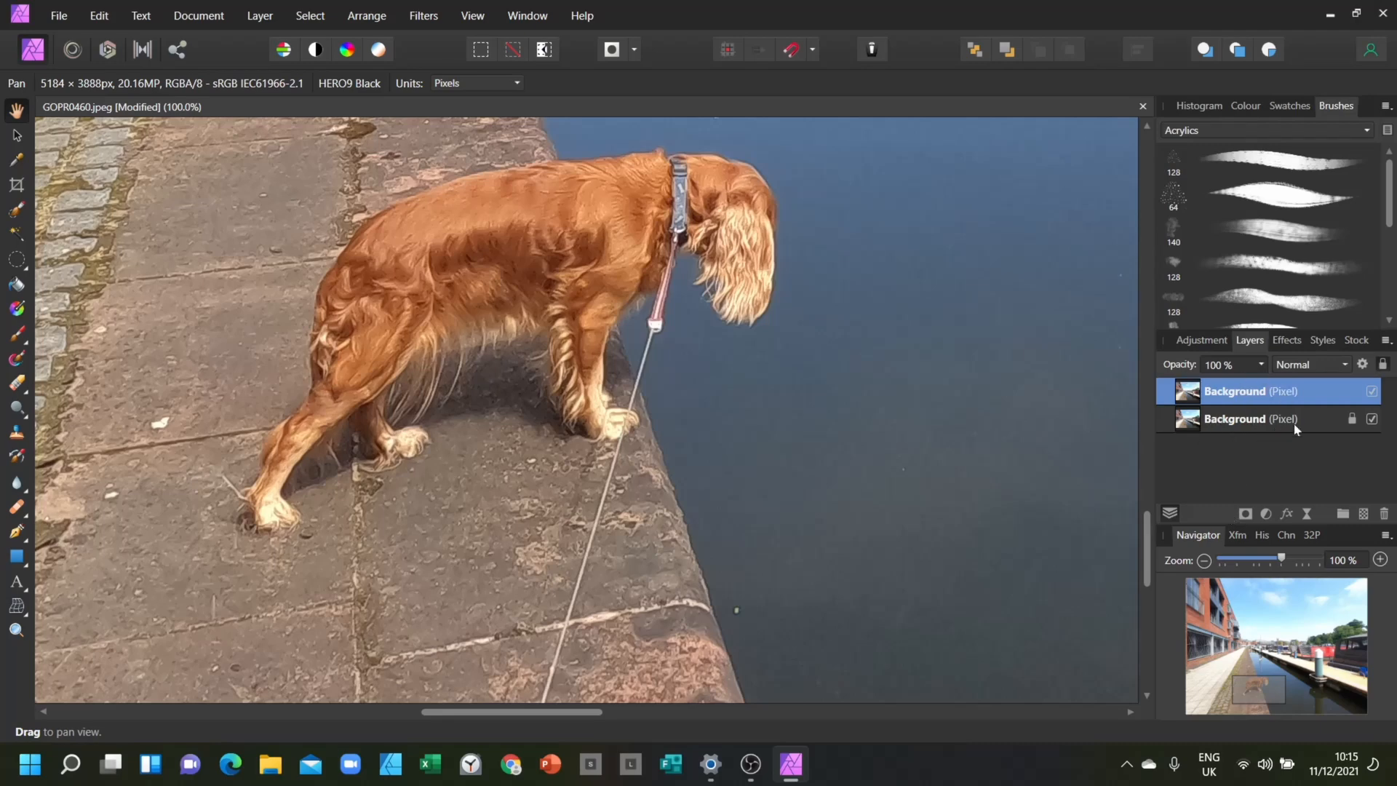
{"action": "left_click", "coordinate": [1353, 420]}
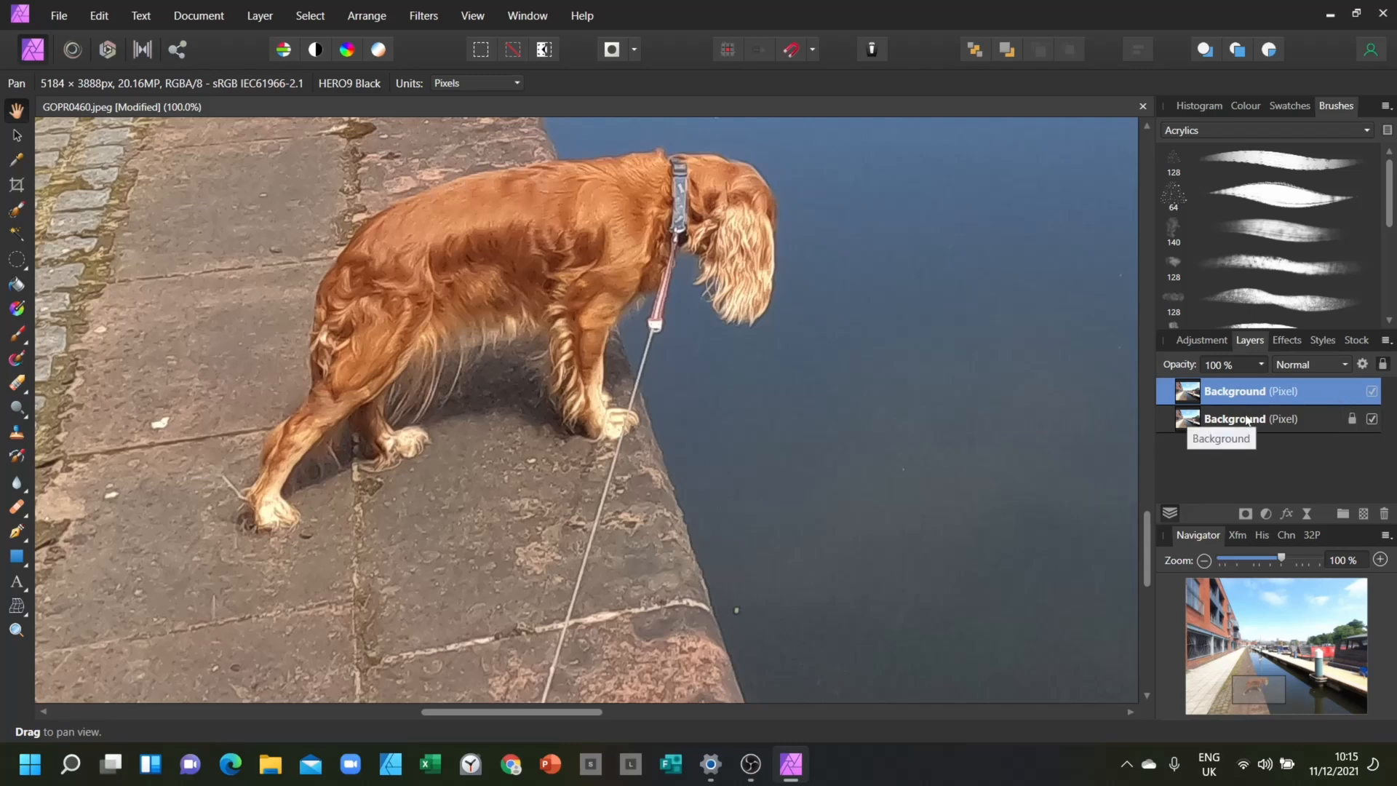
Step: Rename the duplicated upper layer as Desna
{"action": "double_click", "coordinate": [1251, 393]}
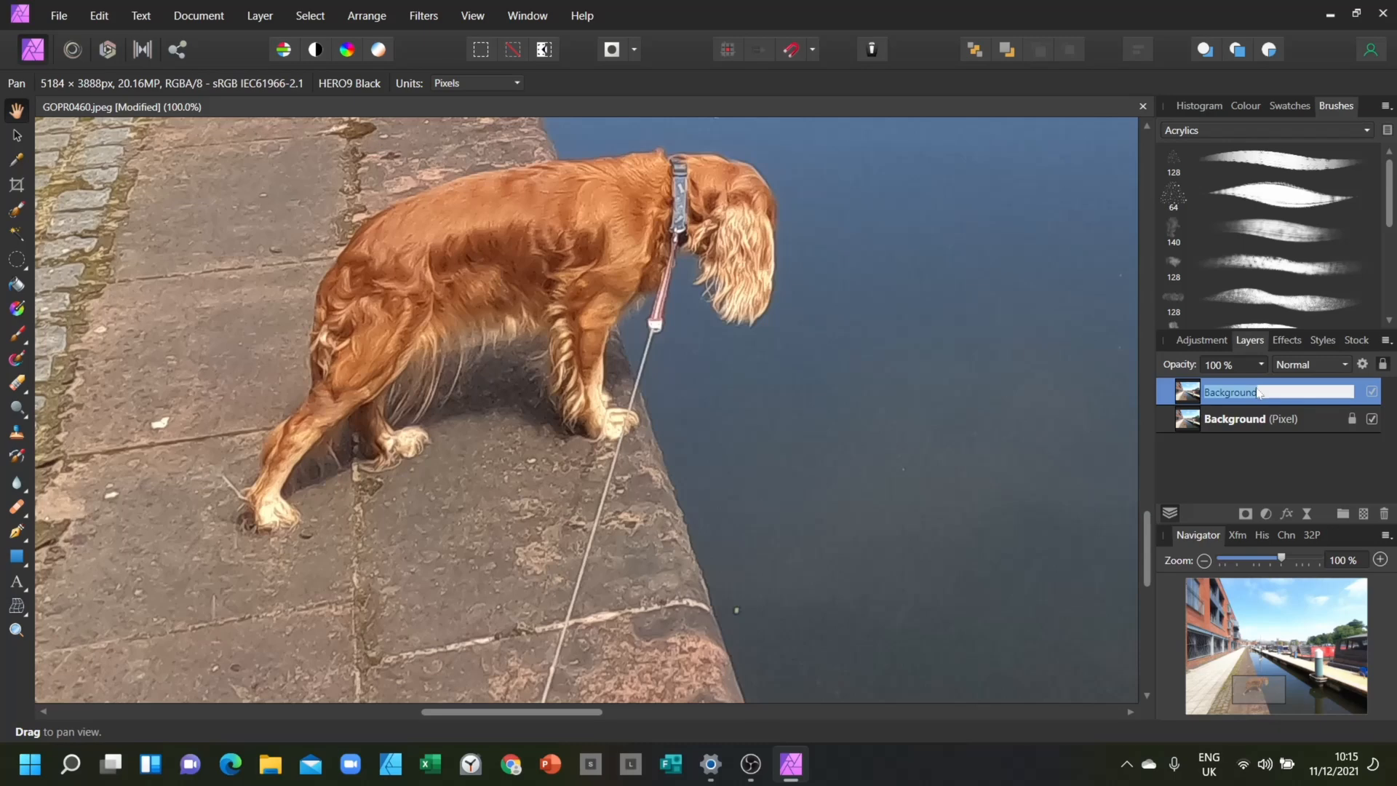
{"action": "type", "text": "Desna"}
{"action": "key", "text": "Return"}
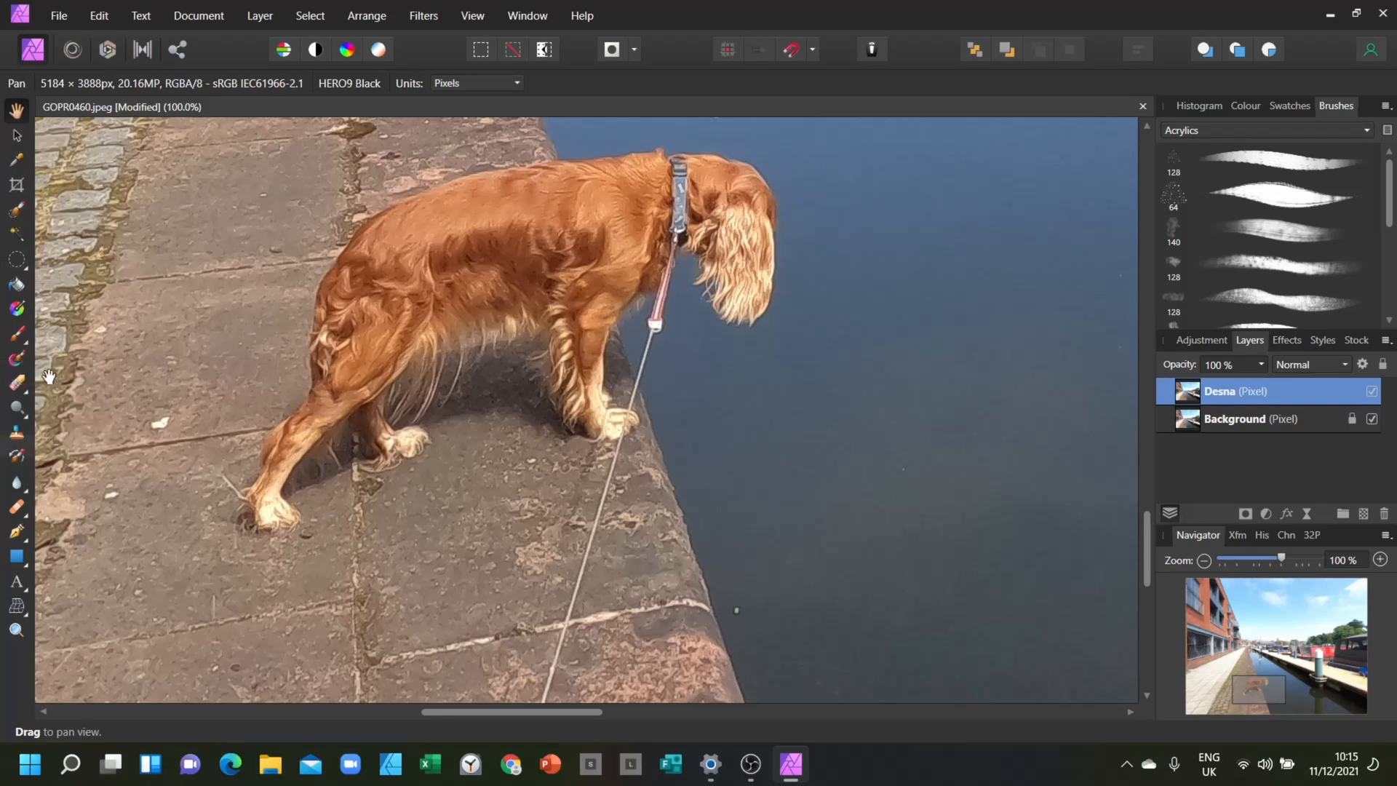
Step: Activate the Clone Brush Tool and set its brush width to 41 px
{"action": "left_click", "coordinate": [20, 435]}
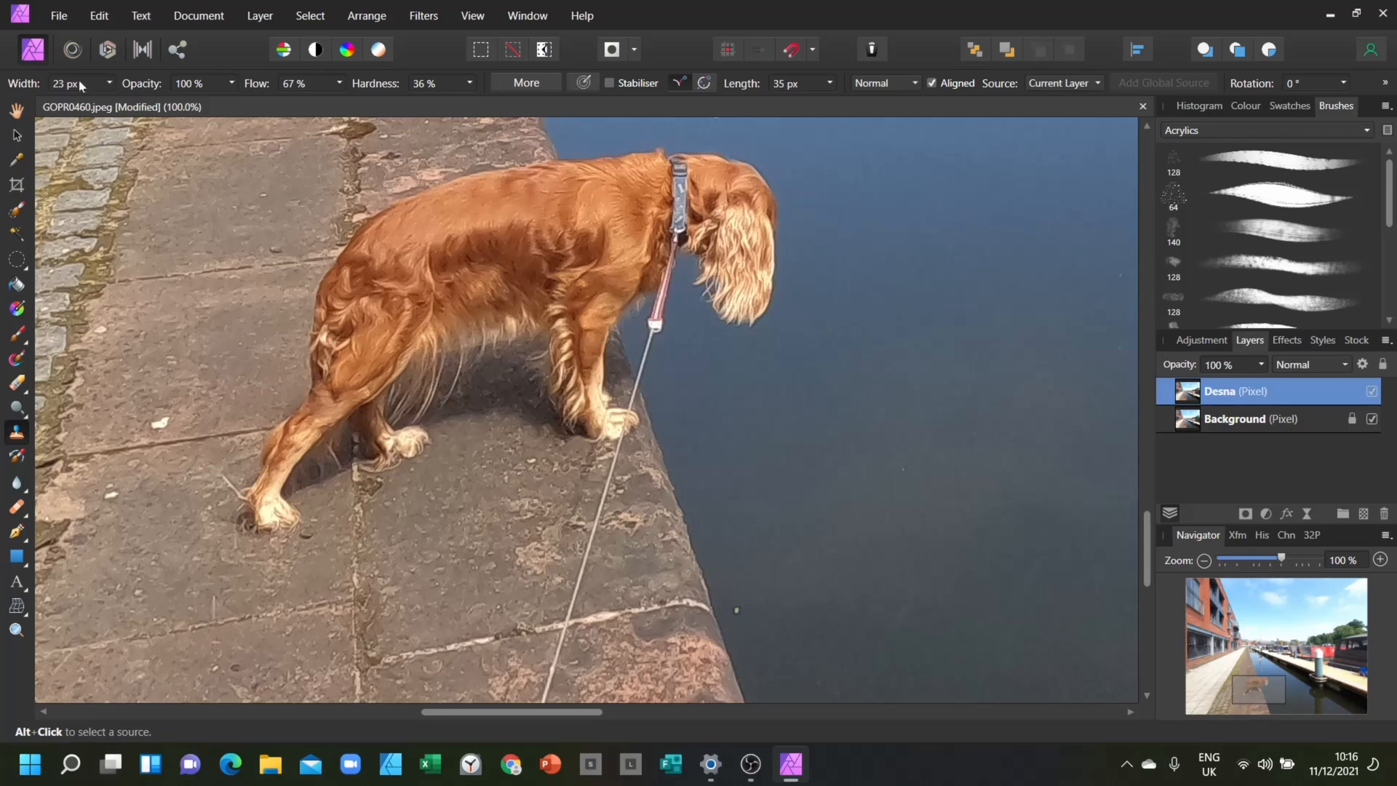
{"action": "left_click", "coordinate": [111, 85]}
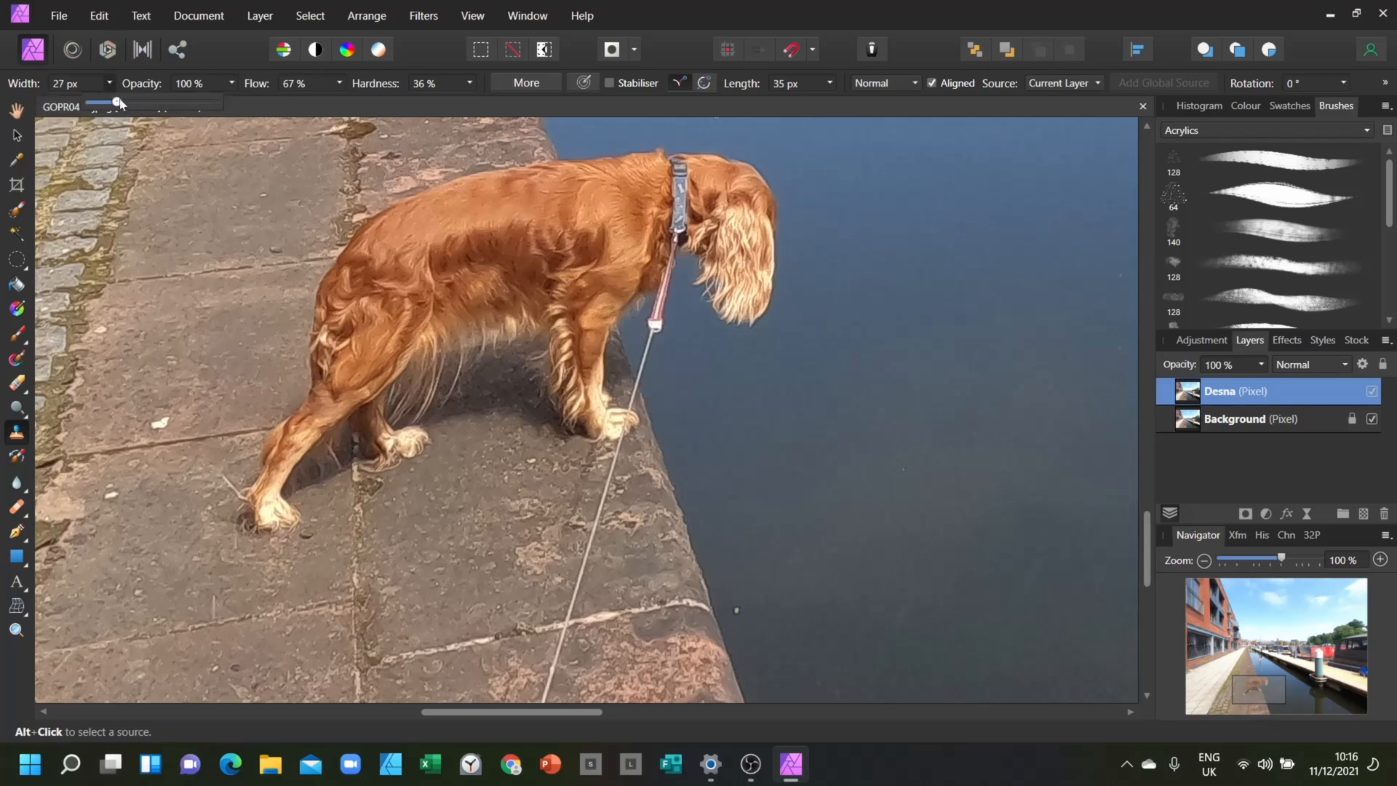
{"action": "left_click_drag", "start_coordinate": [120, 104], "coordinate": [165, 104]}
{"action": "left_click", "coordinate": [853, 306]}
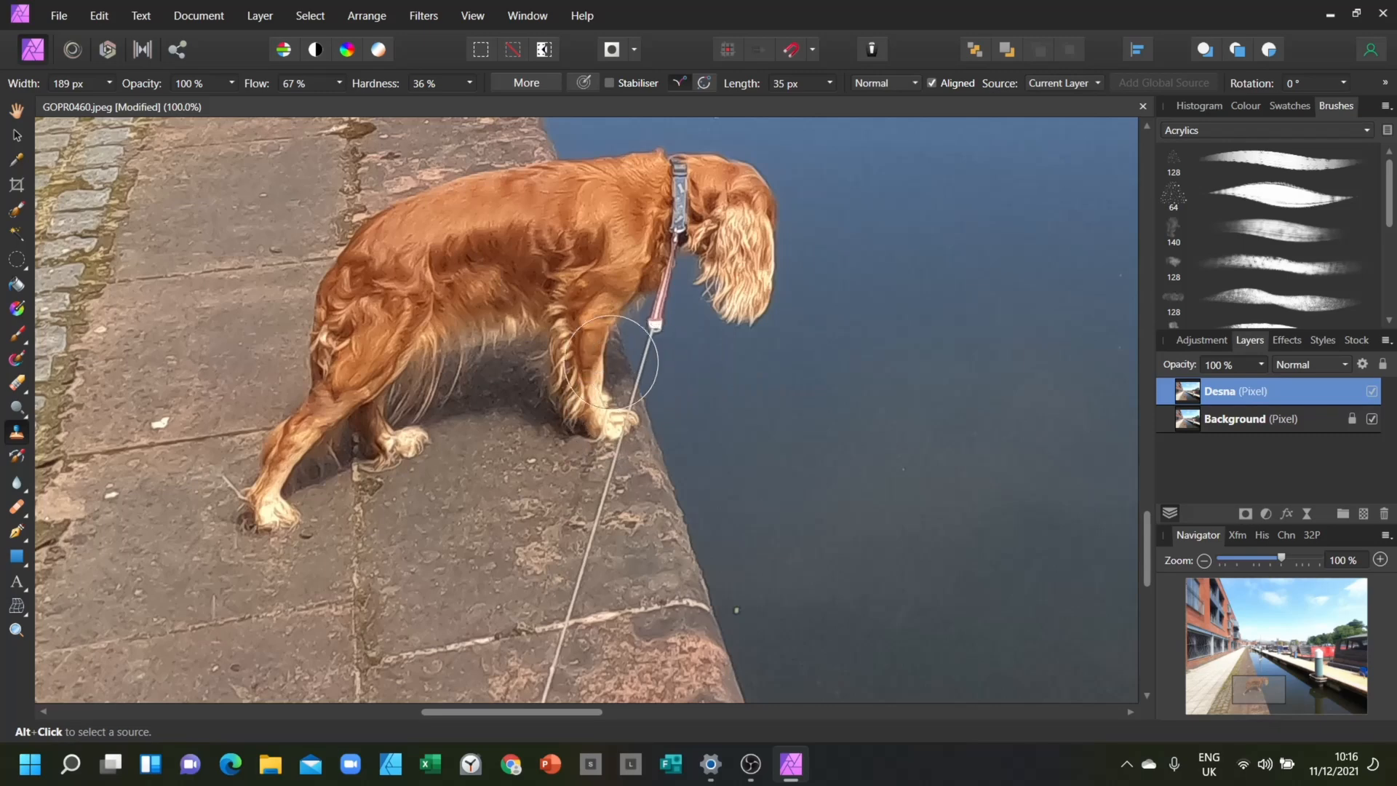
{"action": "left_click", "coordinate": [109, 84]}
{"action": "left_click_drag", "start_coordinate": [115, 102], "coordinate": [75, 102]}
{"action": "left_click", "coordinate": [675, 346]}
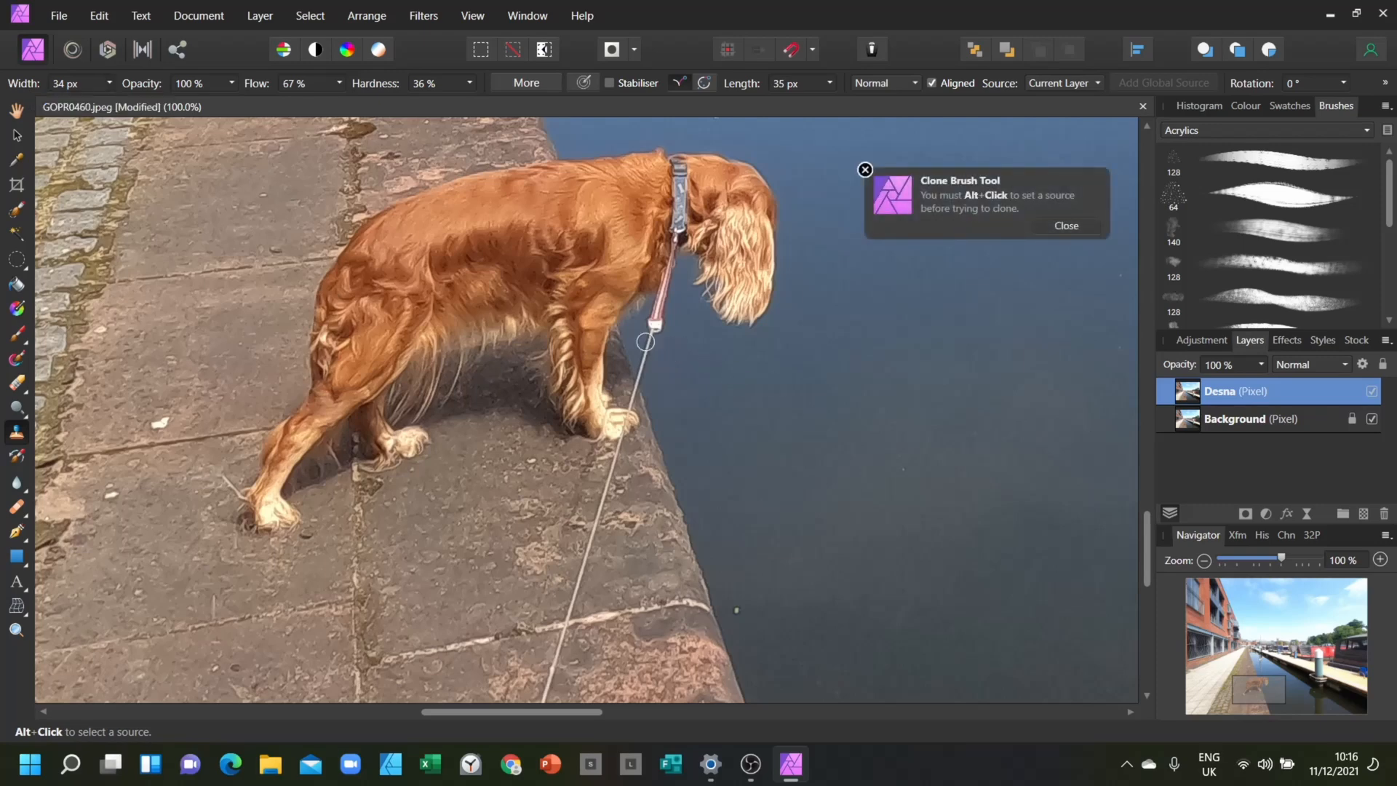
{"action": "left_click", "coordinate": [108, 83]}
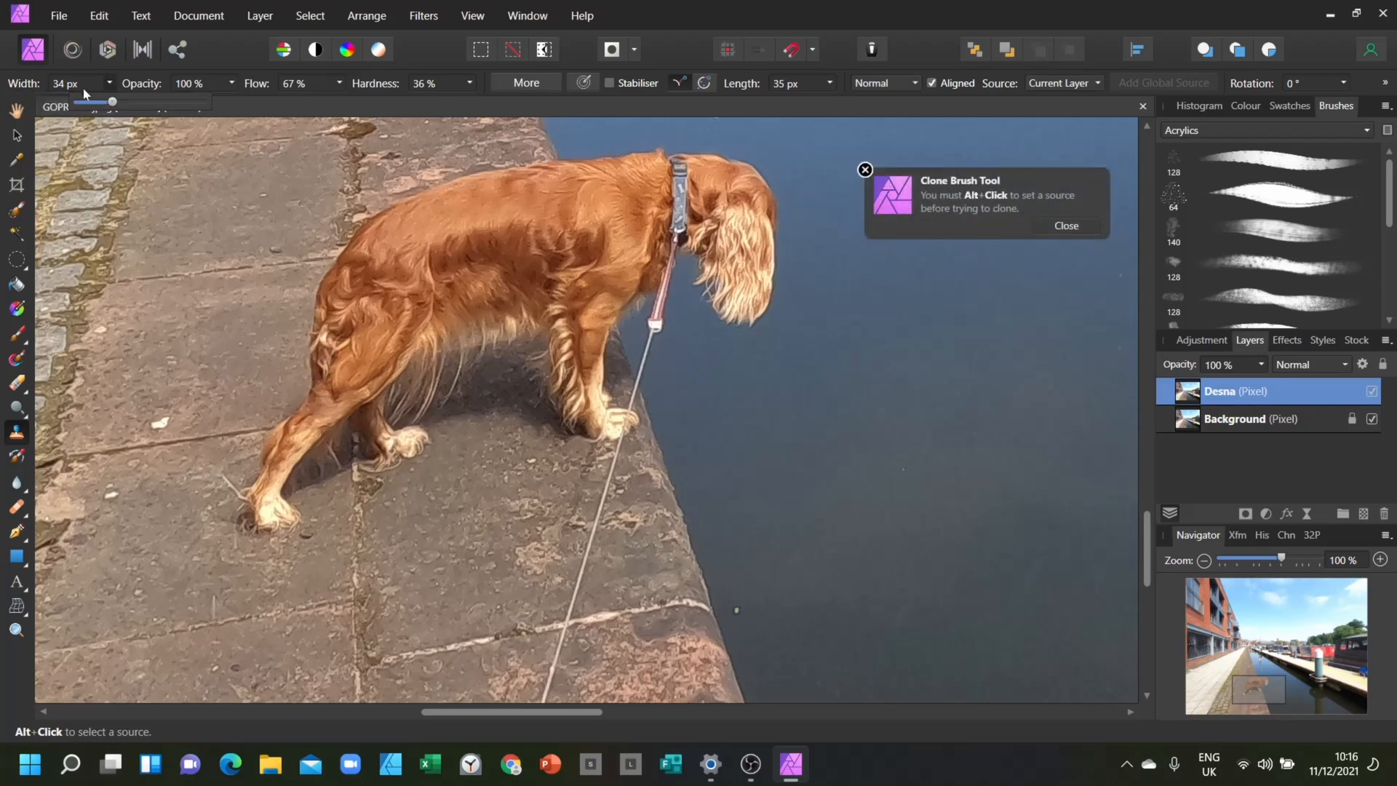
{"action": "left_click_drag", "start_coordinate": [113, 102], "coordinate": [121, 102]}
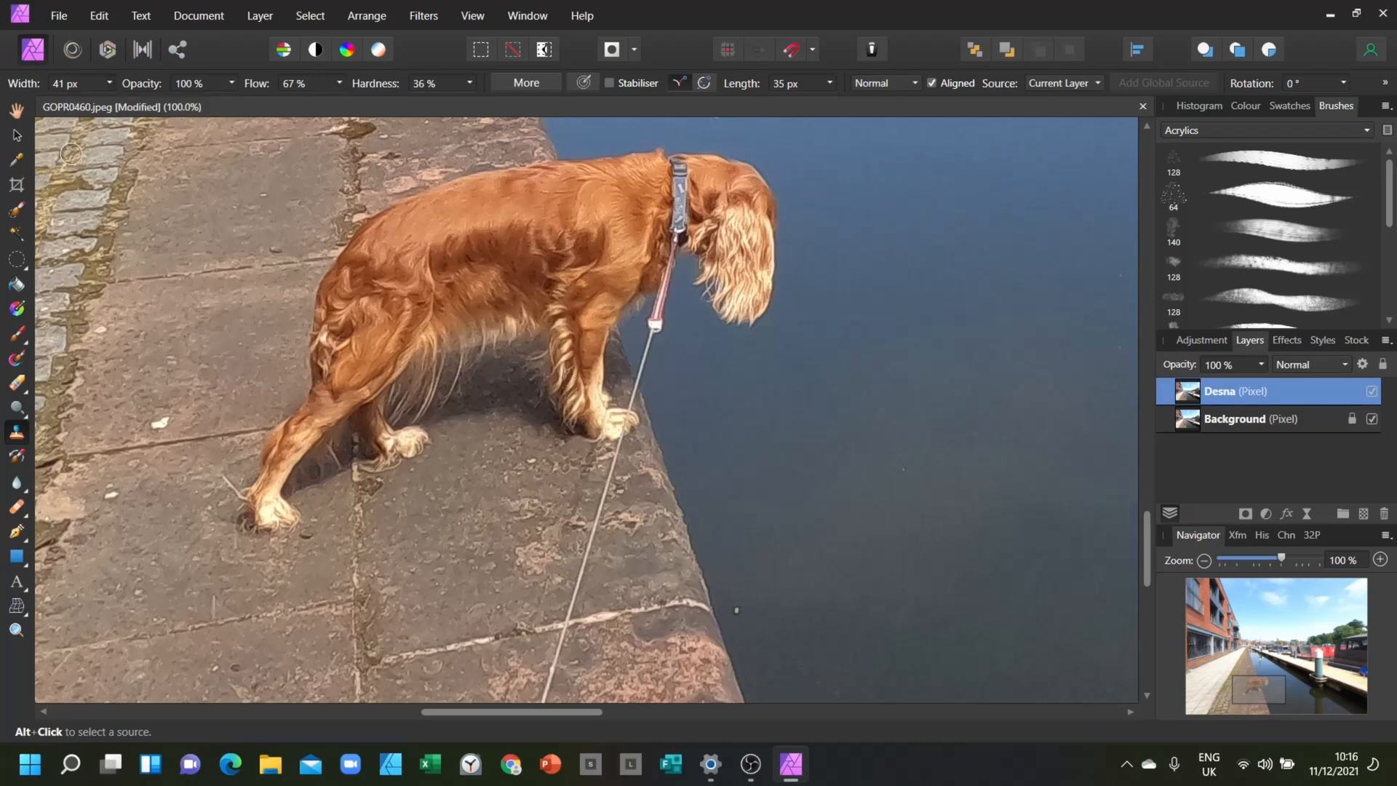
Step: Clone paving texture from just beside the lead over the lead, from the dog's front paw down across the stone
{"action": "left_click", "coordinate": [16, 110]}
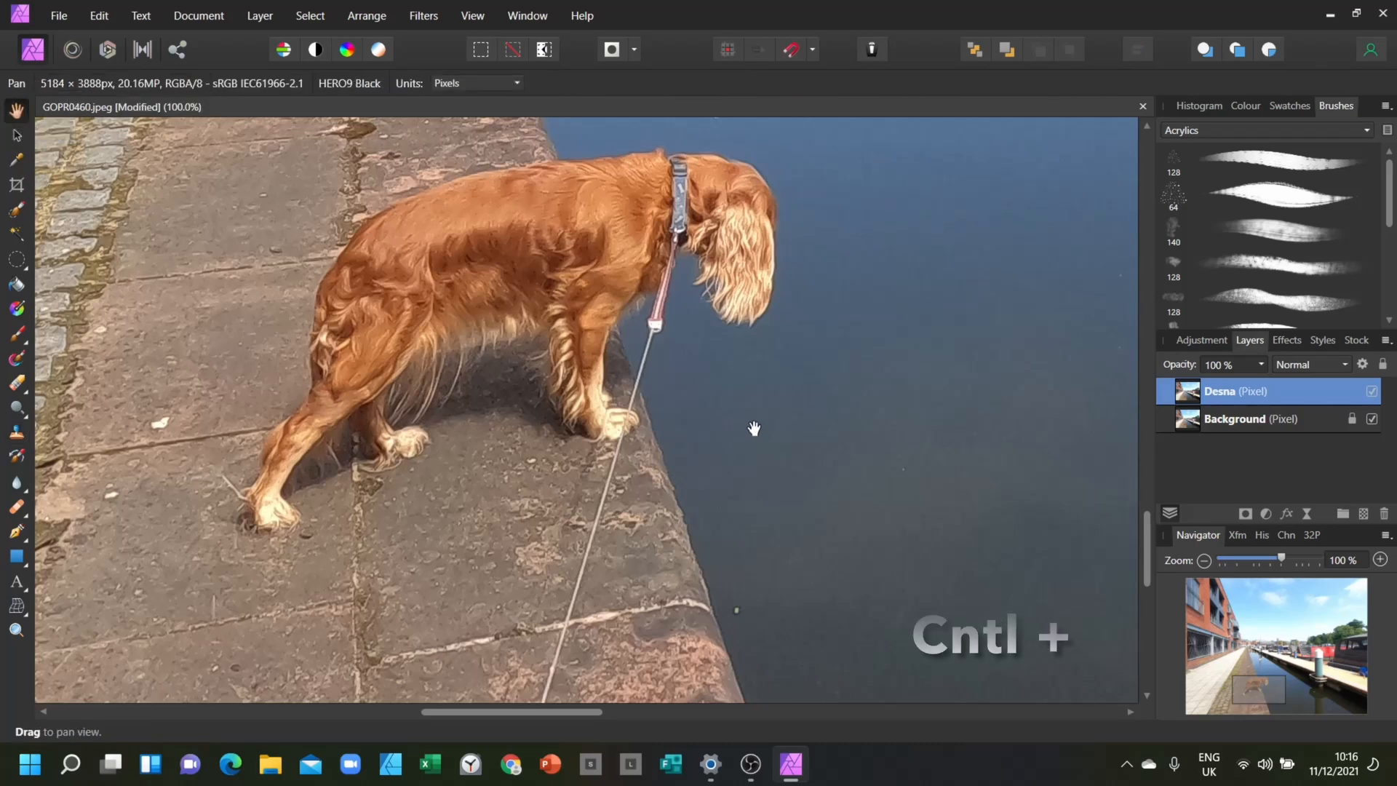
{"action": "key", "text": "ctrl+plus"}
{"action": "key", "text": "ctrl+plus"}
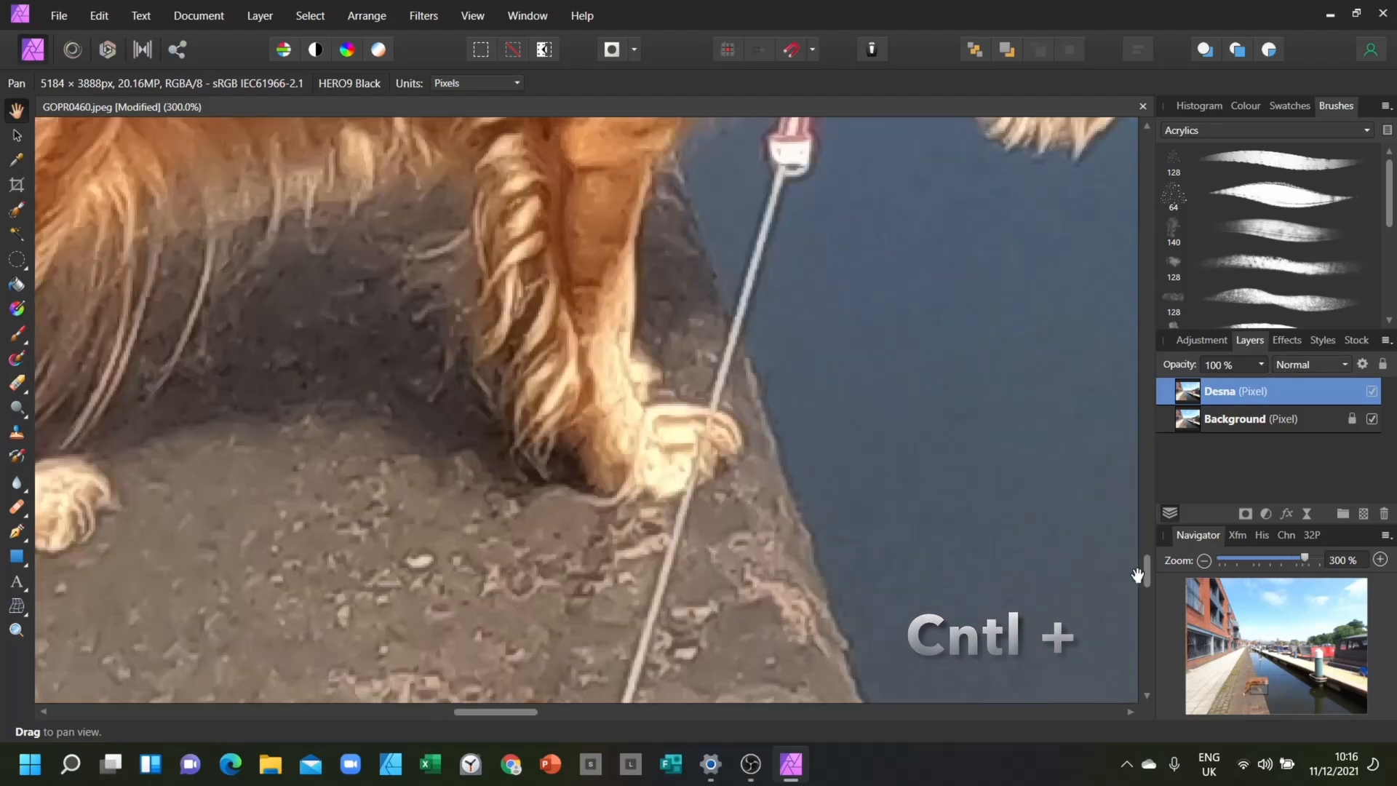
{"action": "mouse_move", "coordinate": [1147, 579]}
{"action": "left_mouse_down"}
{"action": "mouse_move", "coordinate": [1135, 539]}
{"action": "mouse_move", "coordinate": [1132, 583]}
{"action": "left_mouse_up"}
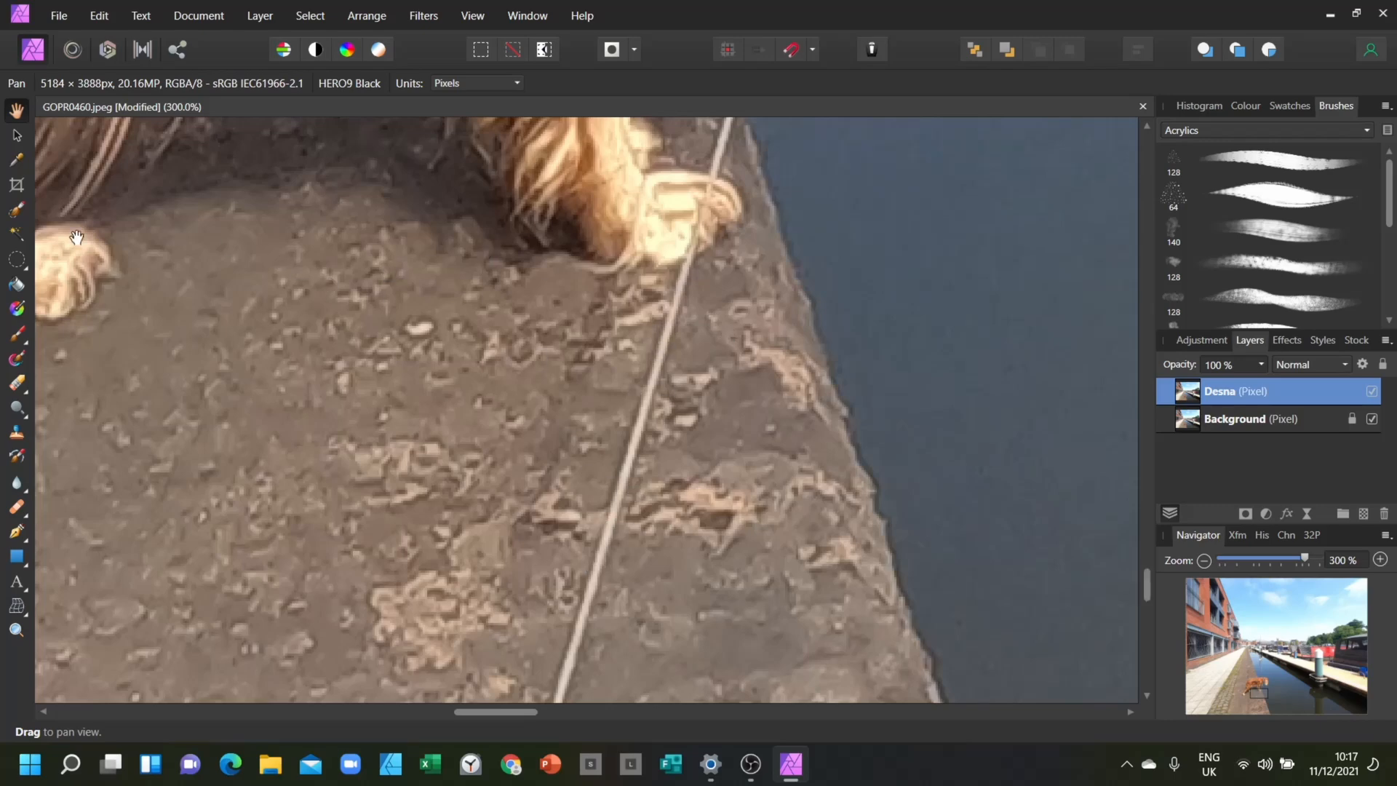
{"action": "left_click", "coordinate": [18, 434]}
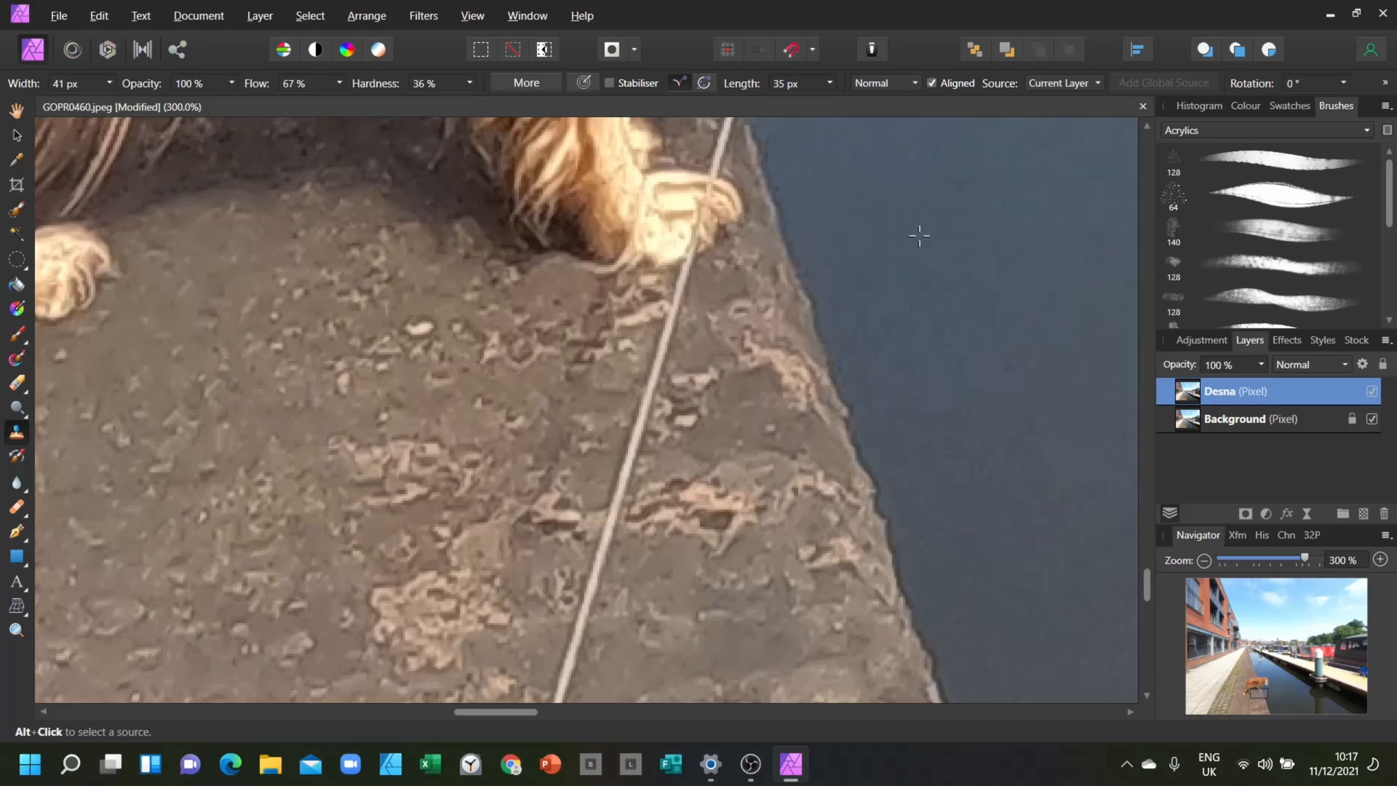
{"action": "left_click", "coordinate": [992, 233], "text": "alt"}
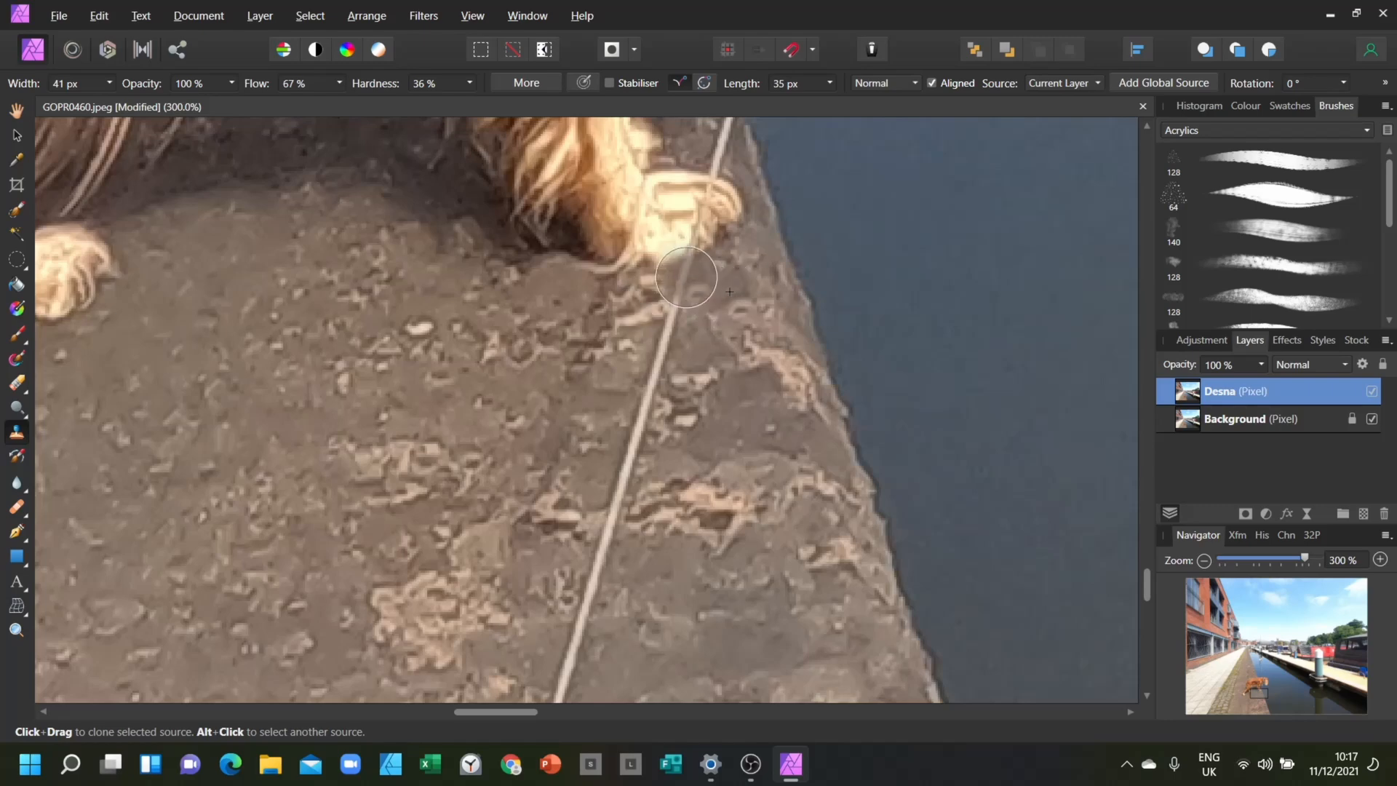
{"action": "left_click_drag", "start_coordinate": [678, 273], "coordinate": [665, 318]}
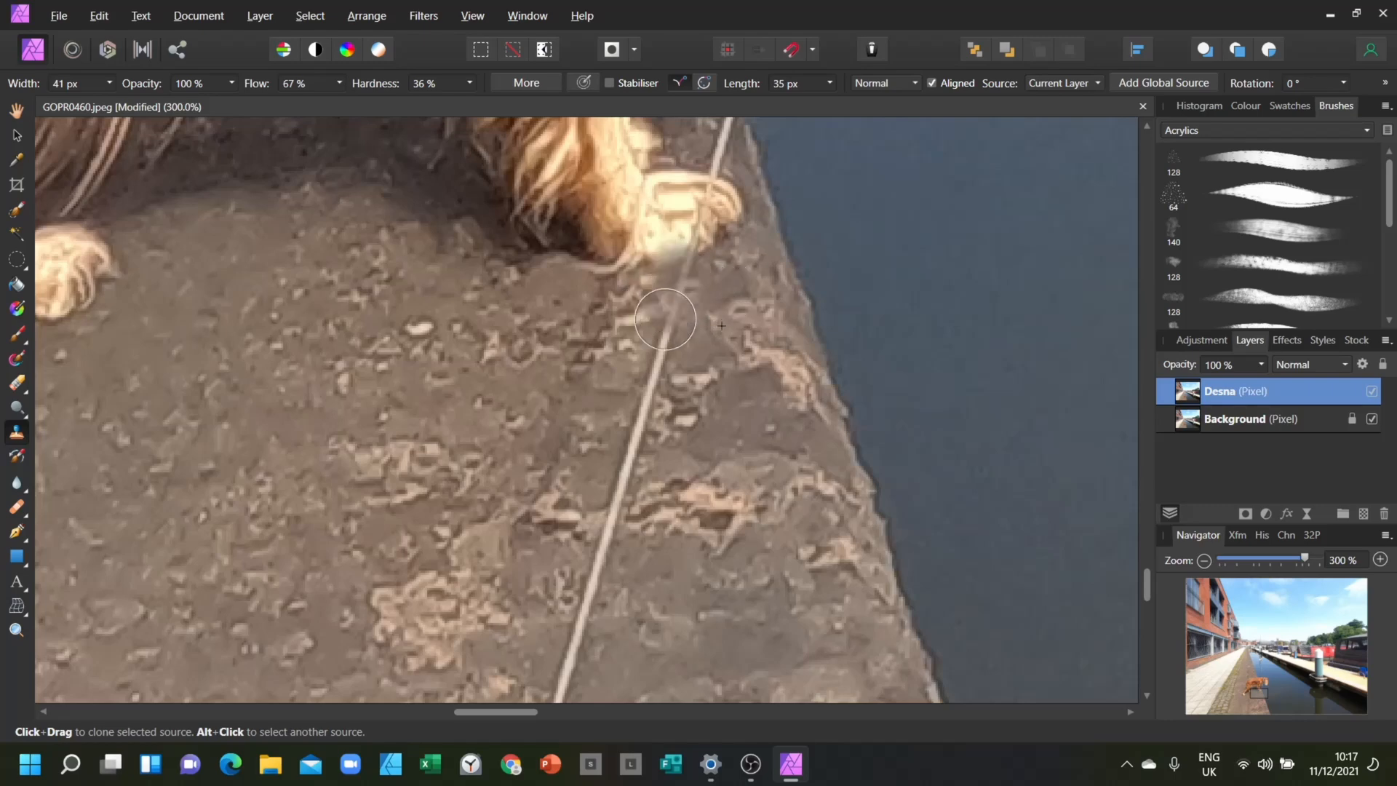
{"action": "left_click_drag", "start_coordinate": [636, 420], "coordinate": [569, 673]}
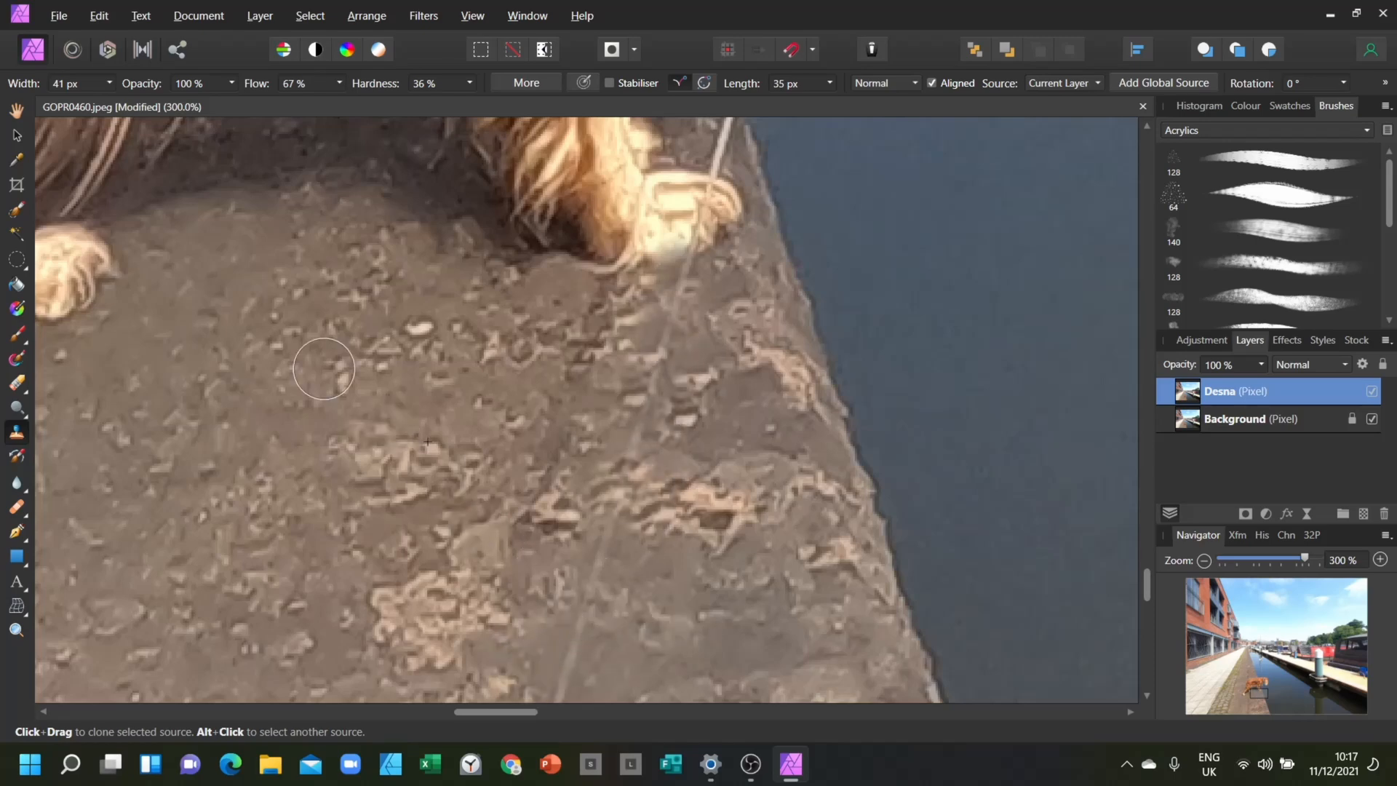
Step: Try a single clone dab on the stone edge beside the water and undo it
{"action": "left_click", "coordinate": [874, 596]}
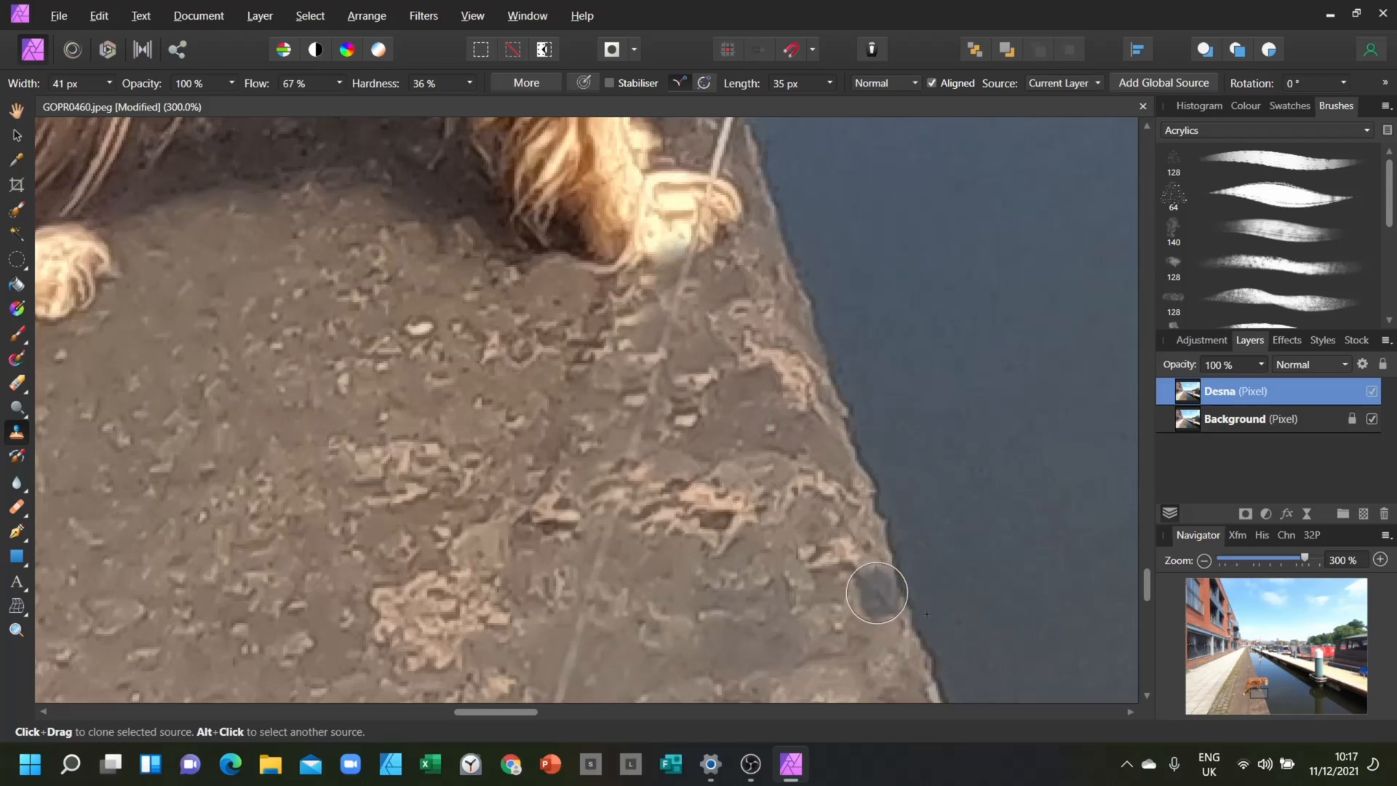
{"action": "key", "text": "ctrl+z"}
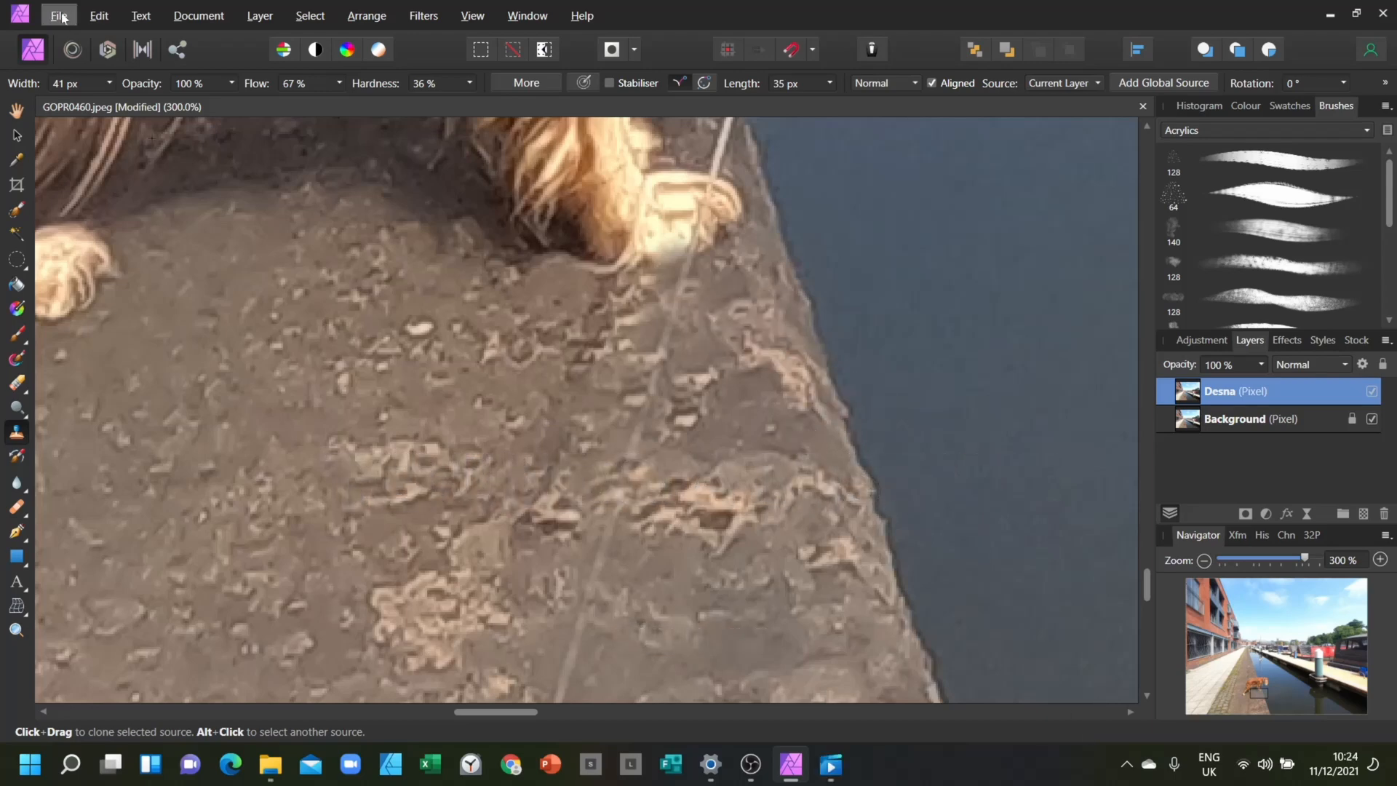
{"action": "left_click", "coordinate": [60, 16]}
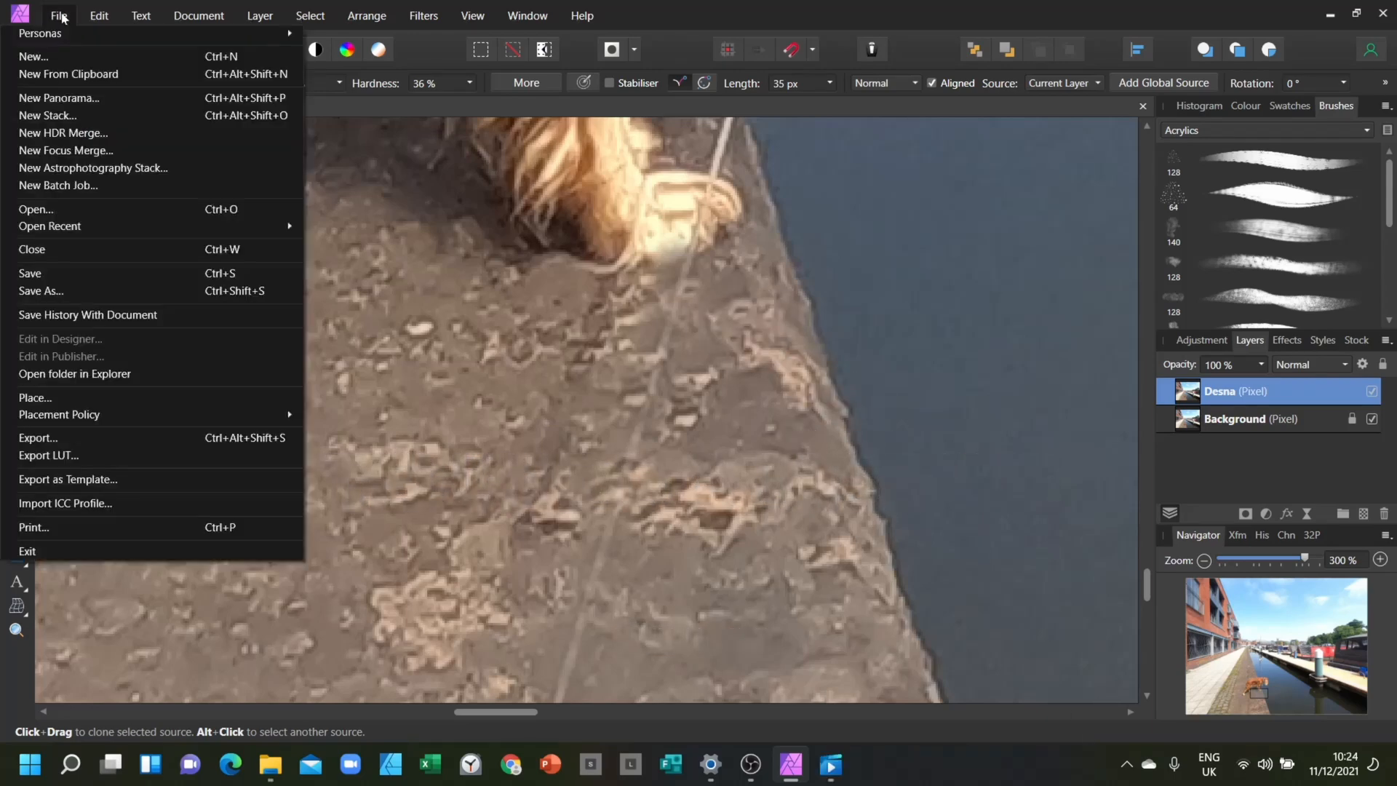
{"action": "mouse_move", "coordinate": [103, 16]}
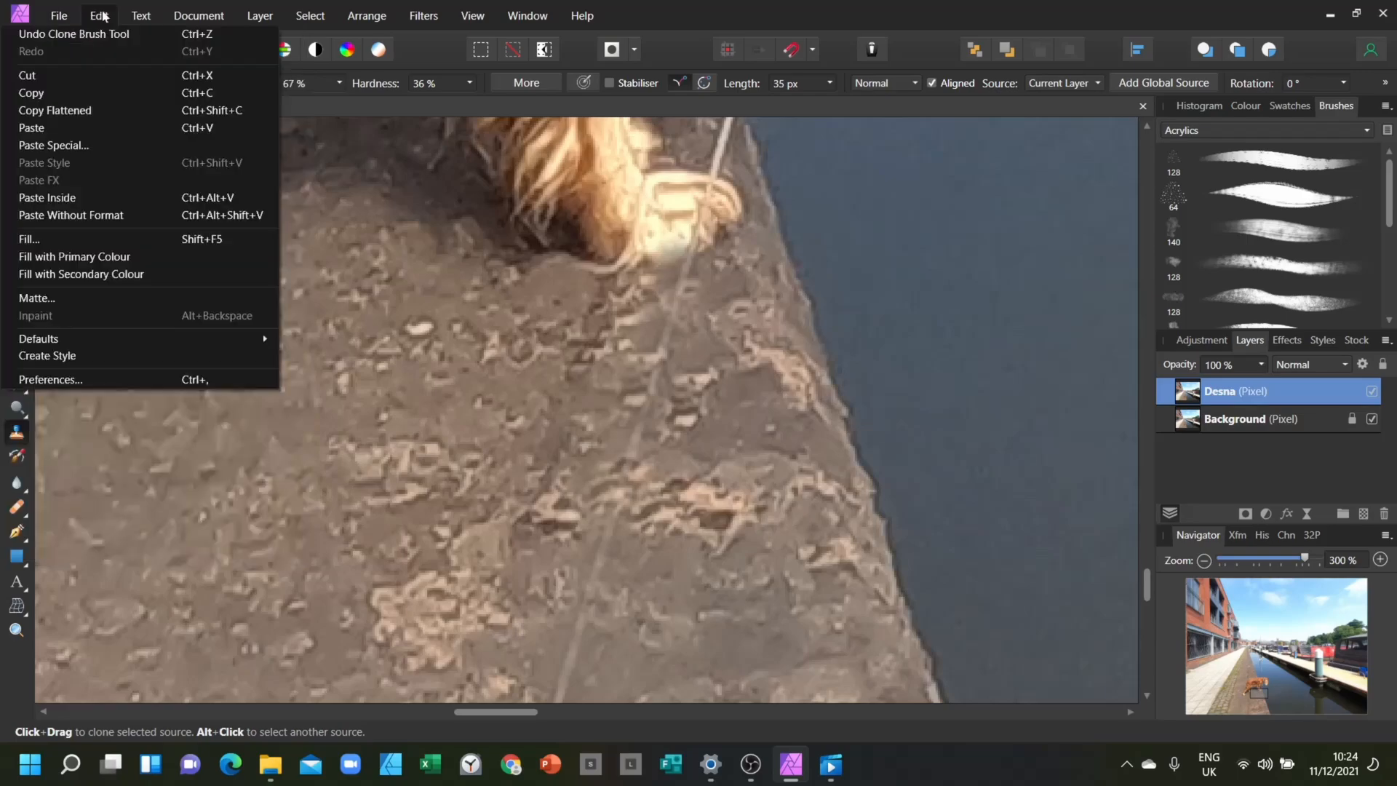